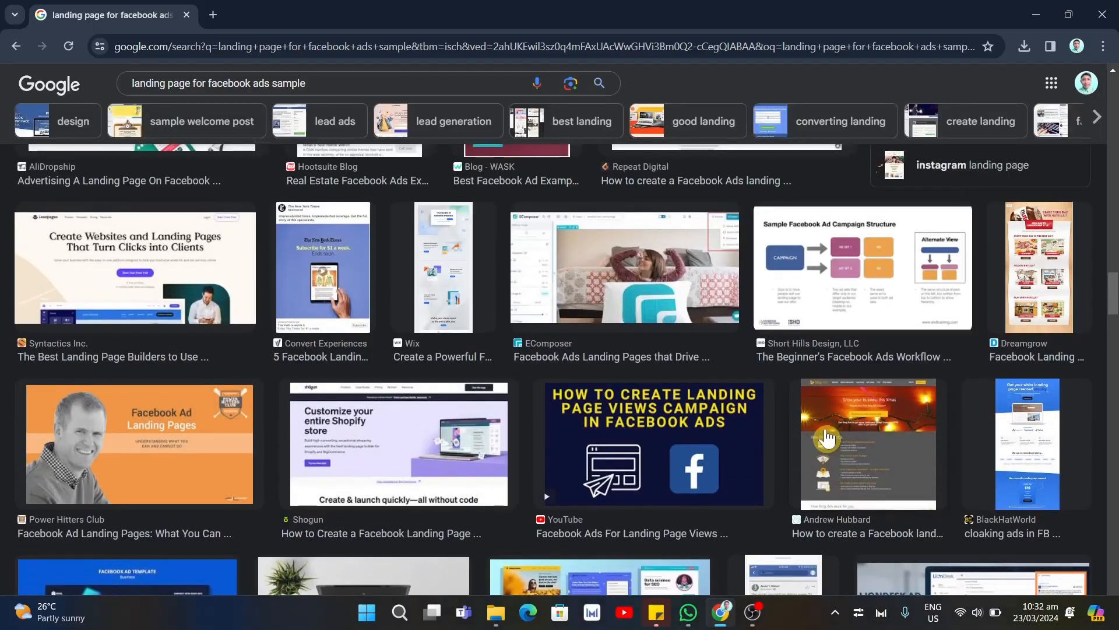
{"action": "scroll", "coordinate": [828, 434], "scroll_direction": "up", "scroll_amount": 12}
{"action": "scroll", "coordinate": [828, 437], "scroll_direction": "up", "scroll_amount": 7}
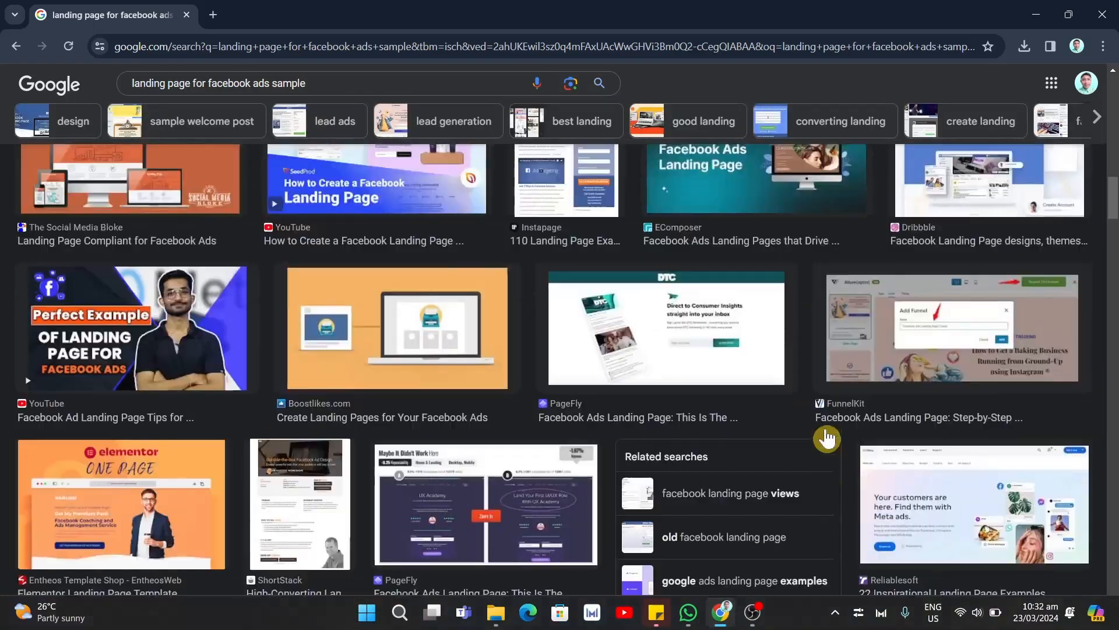
{"action": "scroll", "coordinate": [824, 408], "scroll_direction": "down", "scroll_amount": 5}
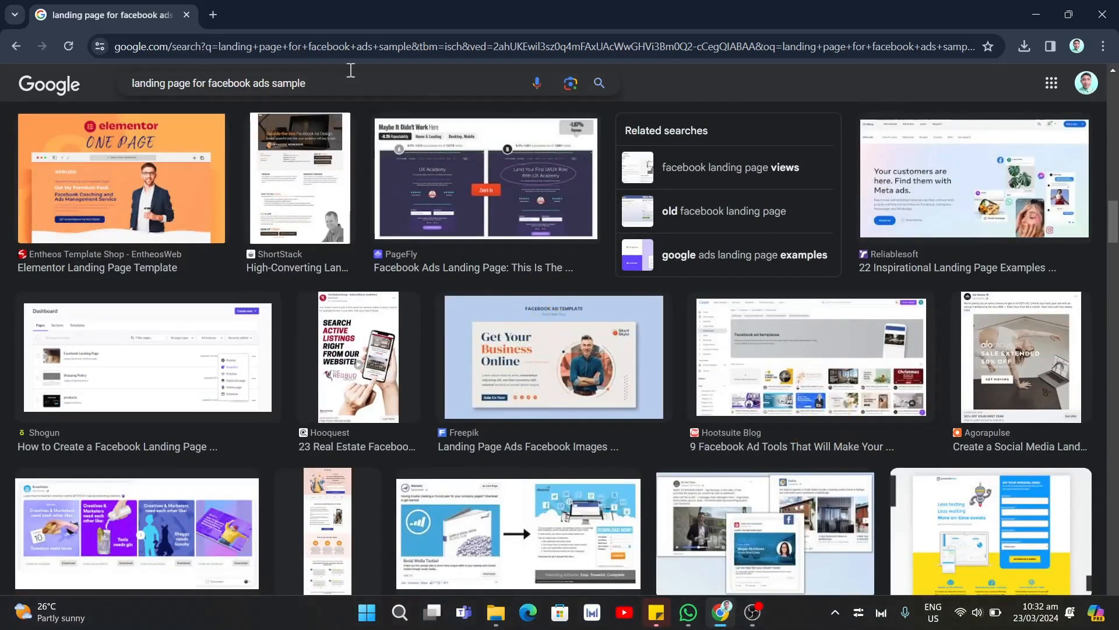
Step: Open the systeme.io website in a new browser tab and dismiss the lifetime-access offer
{"action": "left_click", "coordinate": [213, 16]}
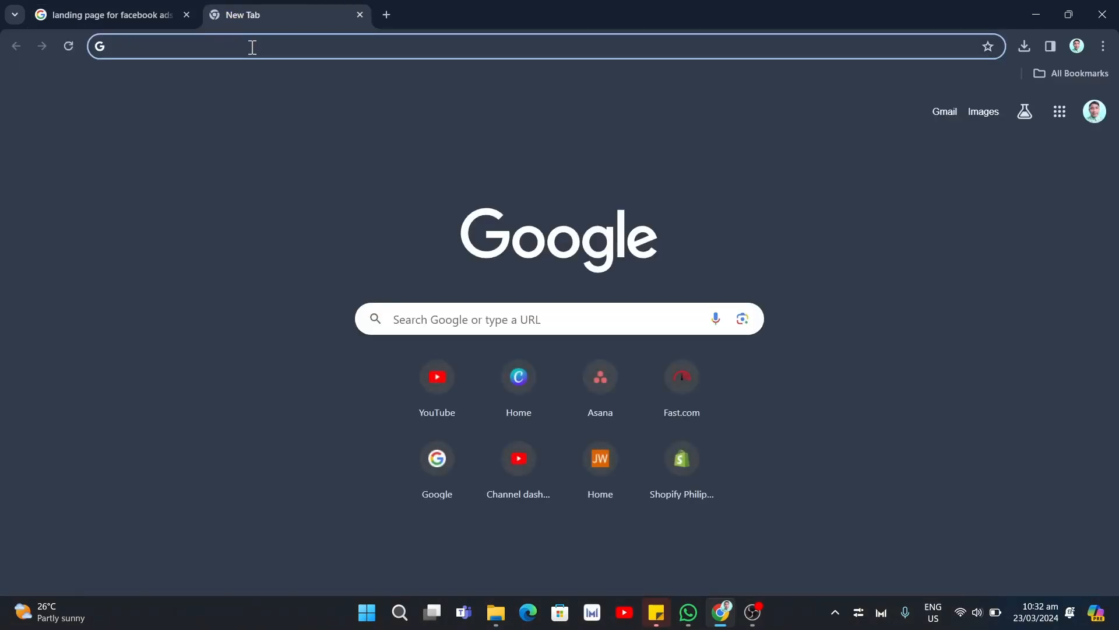
{"action": "type", "text": "systeme.io"}
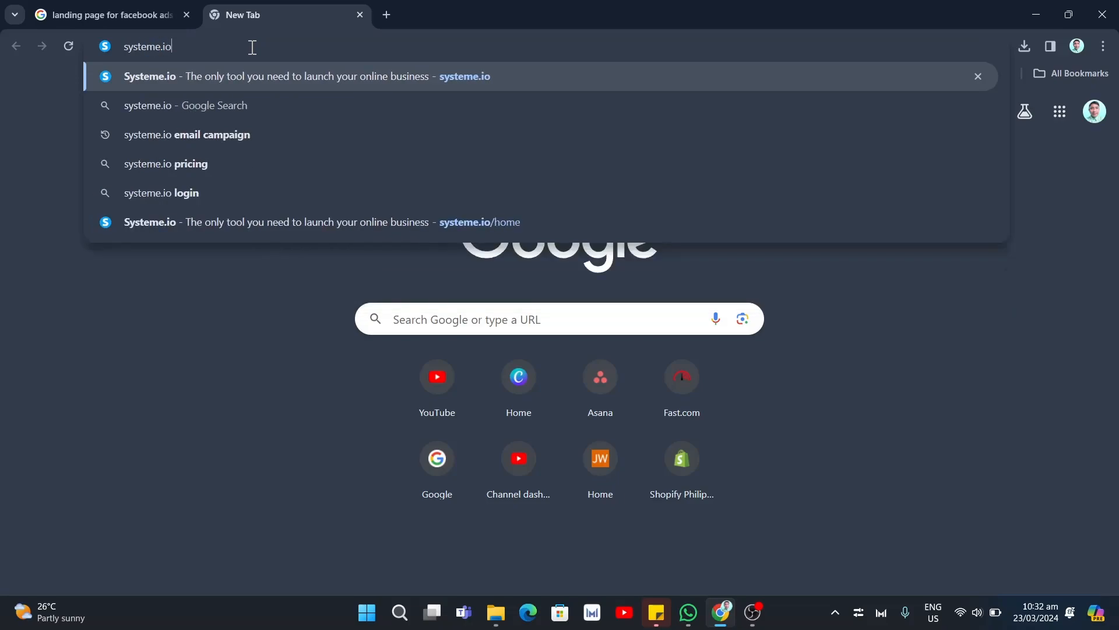
{"action": "left_click", "coordinate": [252, 76]}
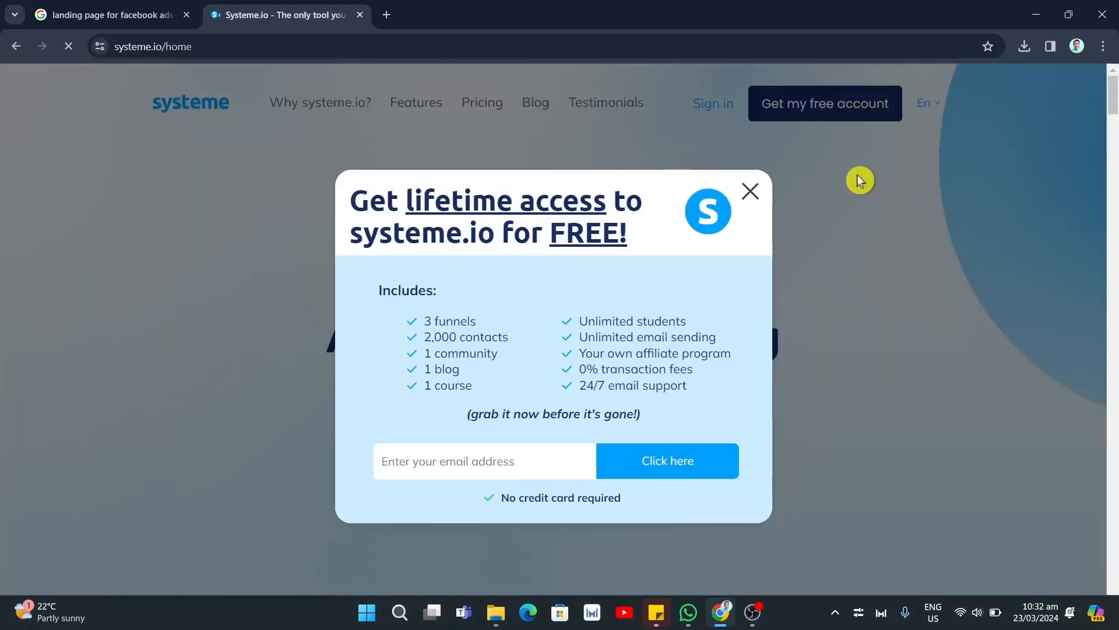
{"action": "left_click", "coordinate": [750, 191]}
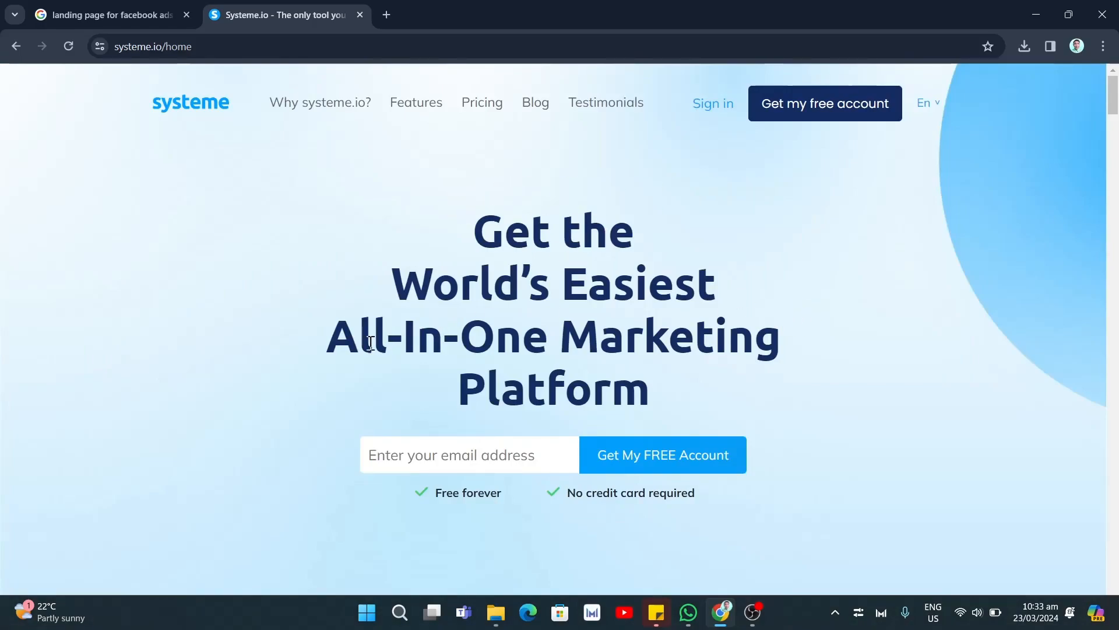
Step: Look through the systeme.io home page's sections on funnels, marketing emails, websites, online courses and automation
{"action": "scroll", "coordinate": [1017, 388], "scroll_direction": "down", "scroll_amount": 14}
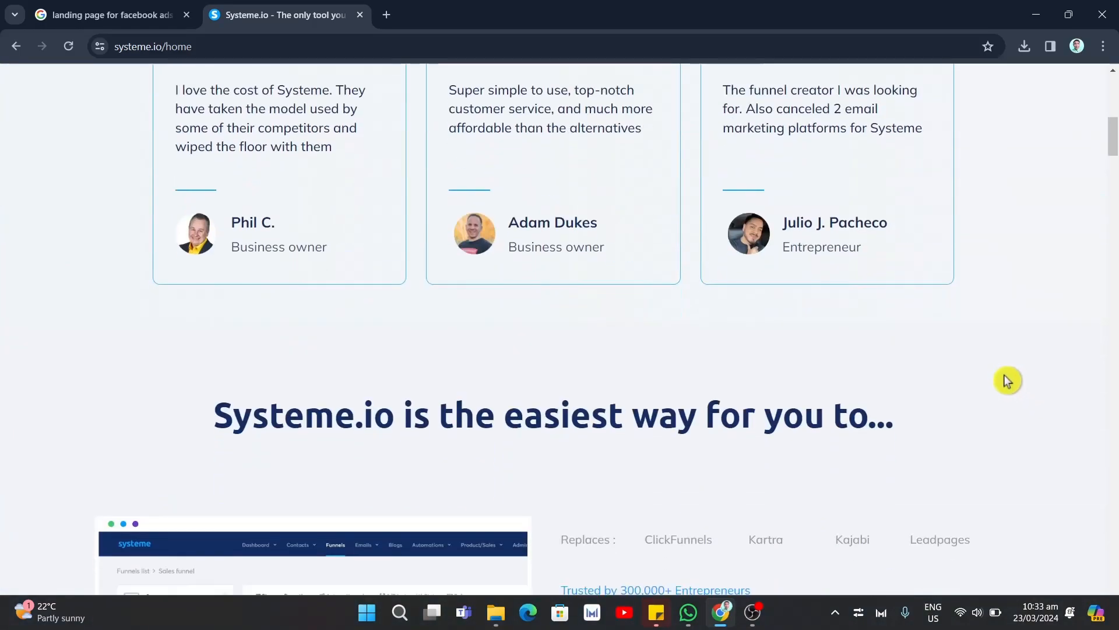
{"action": "scroll", "coordinate": [991, 362], "scroll_direction": "down", "scroll_amount": 4}
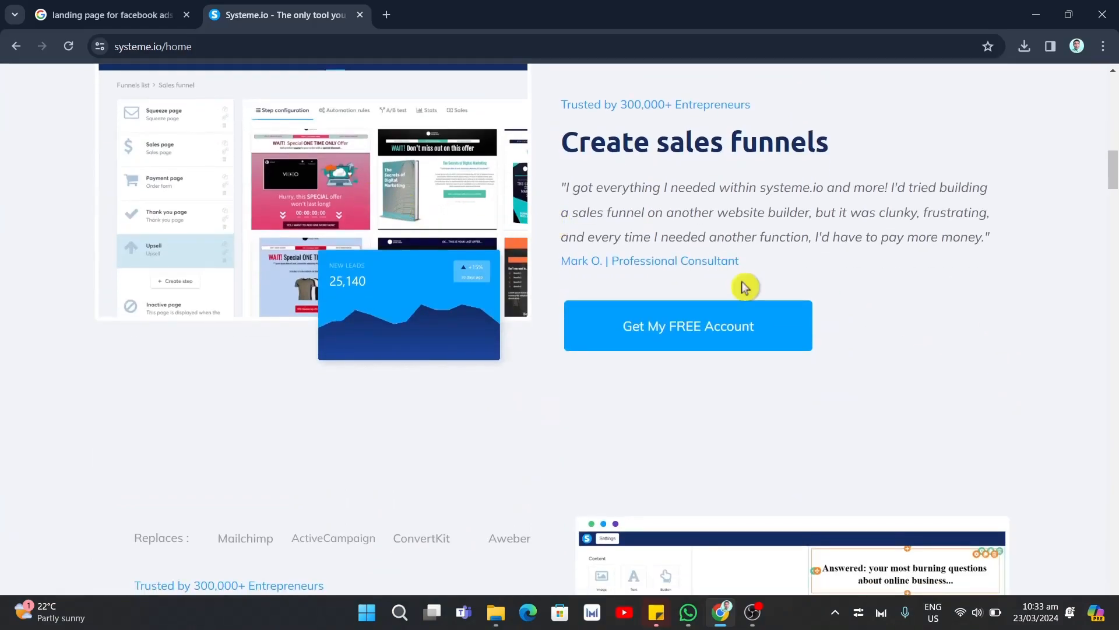
{"action": "scroll", "coordinate": [328, 260], "scroll_direction": "up", "scroll_amount": 2}
{"action": "scroll", "coordinate": [938, 392], "scroll_direction": "down", "scroll_amount": 7}
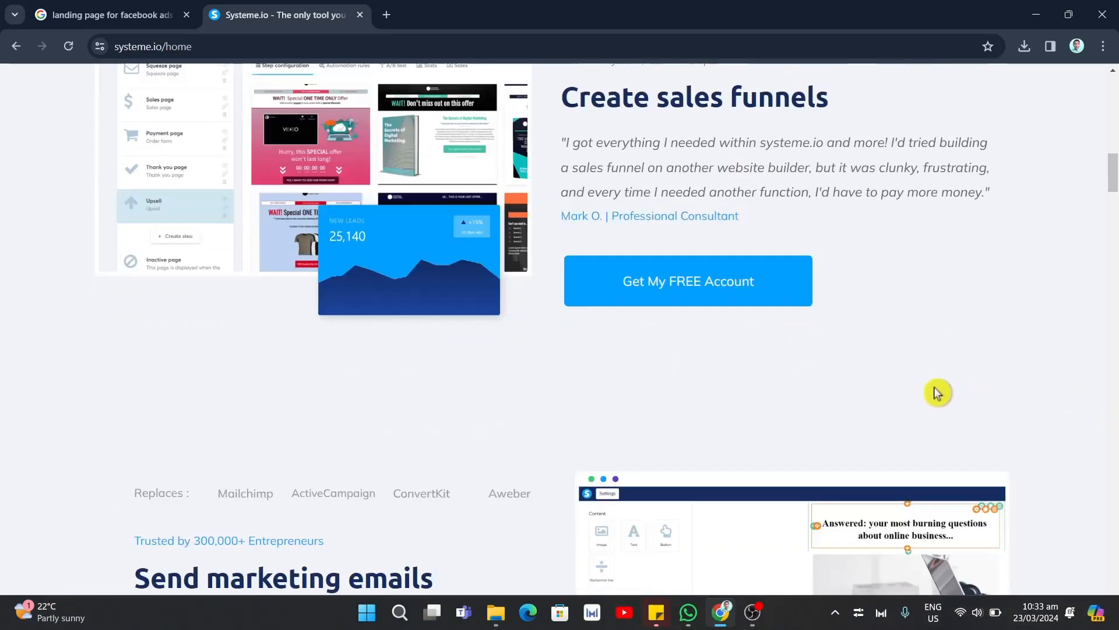
{"action": "scroll", "coordinate": [967, 349], "scroll_direction": "down", "scroll_amount": 7}
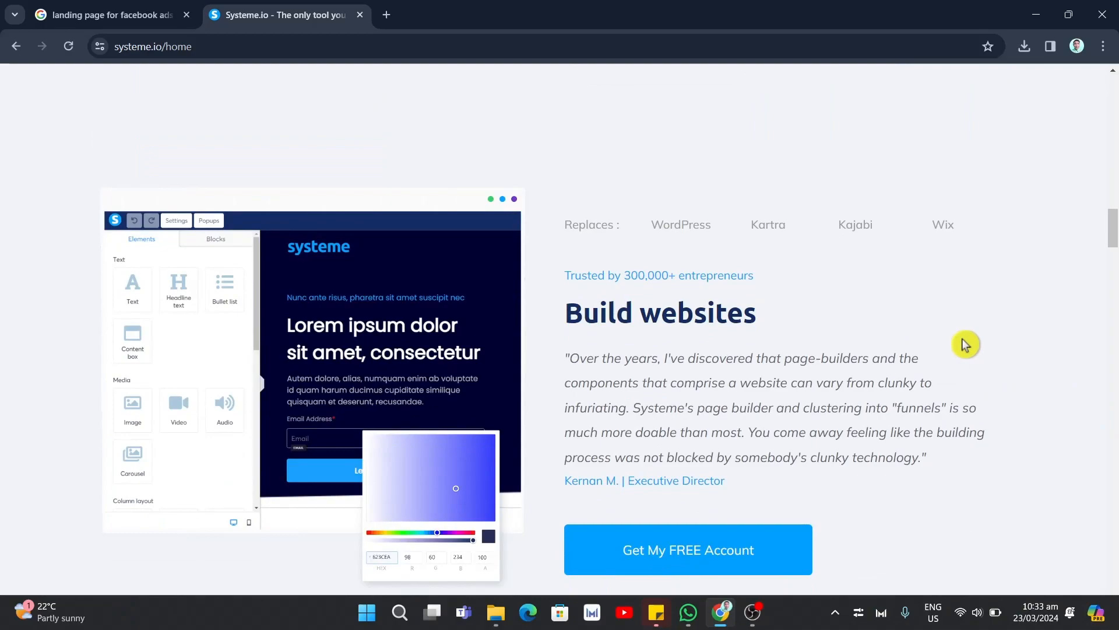
{"action": "scroll", "coordinate": [983, 384], "scroll_direction": "down", "scroll_amount": 4}
{"action": "scroll", "coordinate": [430, 300], "scroll_direction": "up", "scroll_amount": 2}
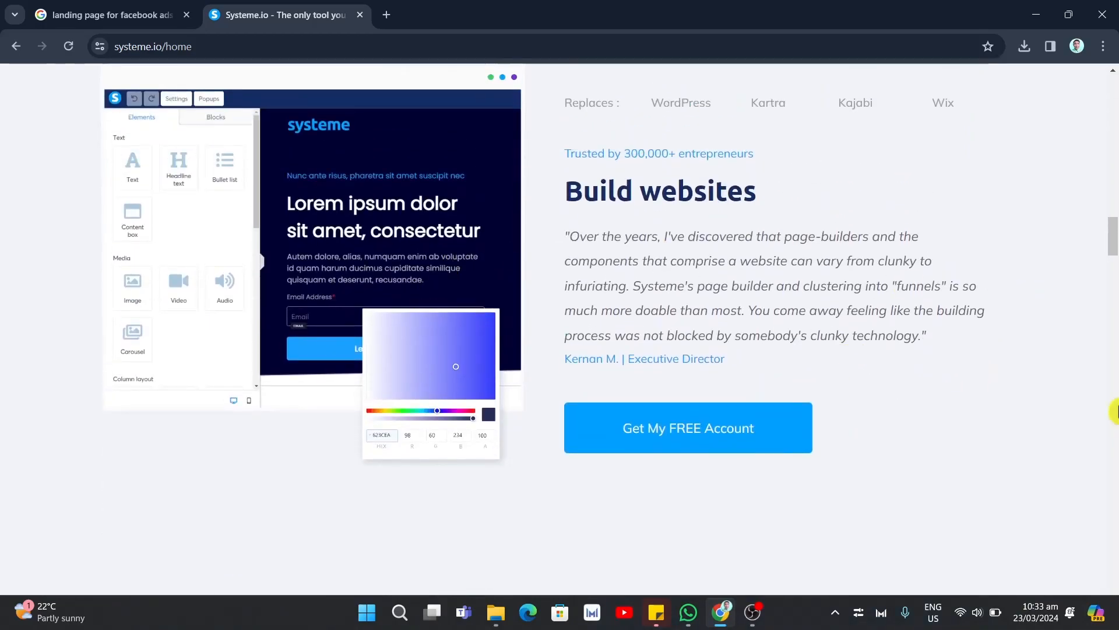
{"action": "scroll", "coordinate": [822, 454], "scroll_direction": "down", "scroll_amount": 6}
{"action": "scroll", "coordinate": [813, 437], "scroll_direction": "down", "scroll_amount": 2}
{"action": "scroll", "coordinate": [774, 390], "scroll_direction": "down", "scroll_amount": 10}
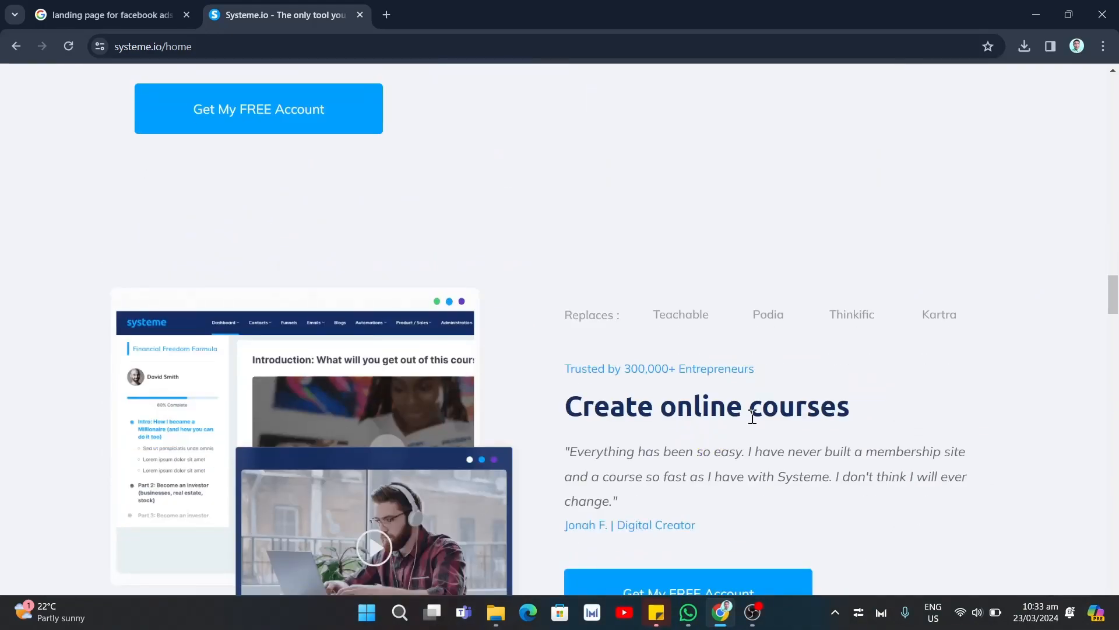
{"action": "scroll", "coordinate": [907, 392], "scroll_direction": "down", "scroll_amount": 8}
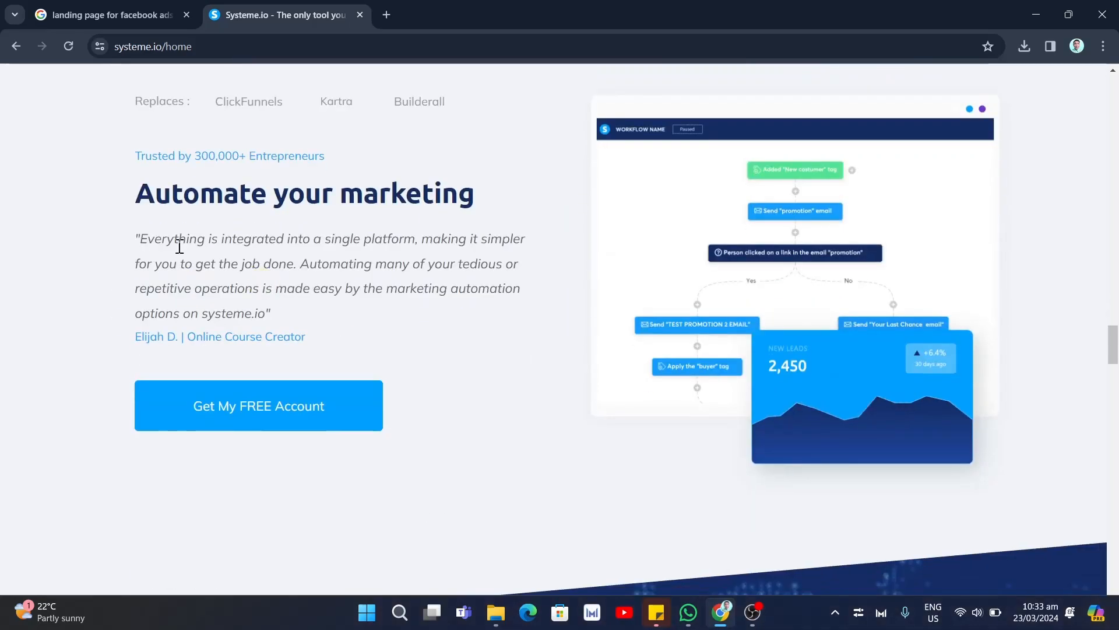
{"action": "scroll", "coordinate": [876, 354], "scroll_direction": "down", "scroll_amount": 12}
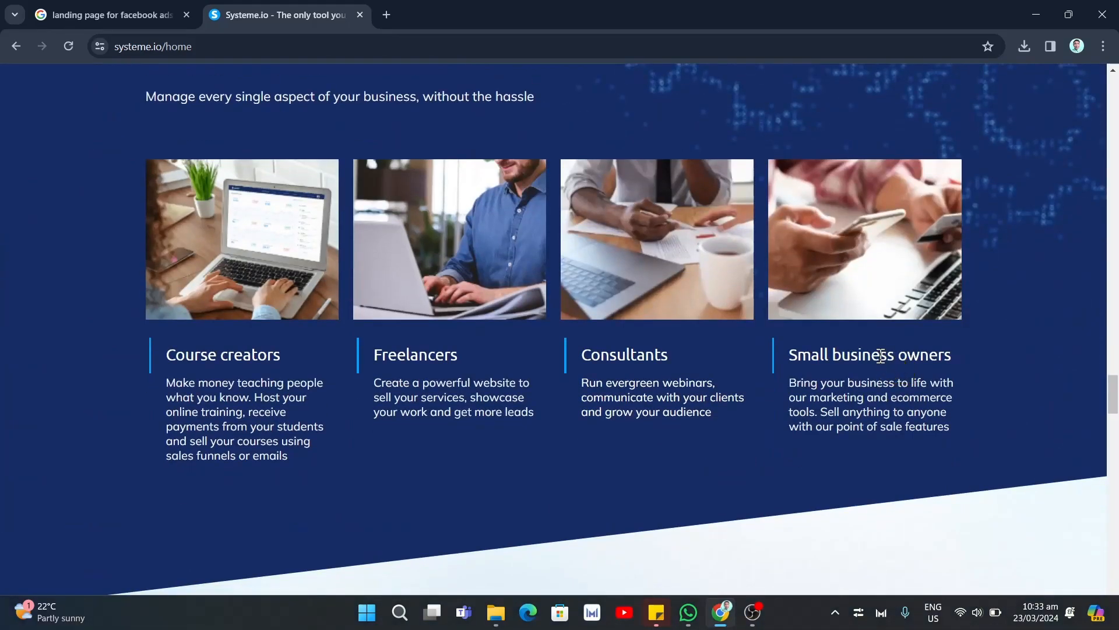
{"action": "scroll", "coordinate": [882, 357], "scroll_direction": "down", "scroll_amount": 6}
{"action": "scroll", "coordinate": [880, 358], "scroll_direction": "down", "scroll_amount": 4}
{"action": "scroll", "coordinate": [878, 353], "scroll_direction": "up", "scroll_amount": 20}
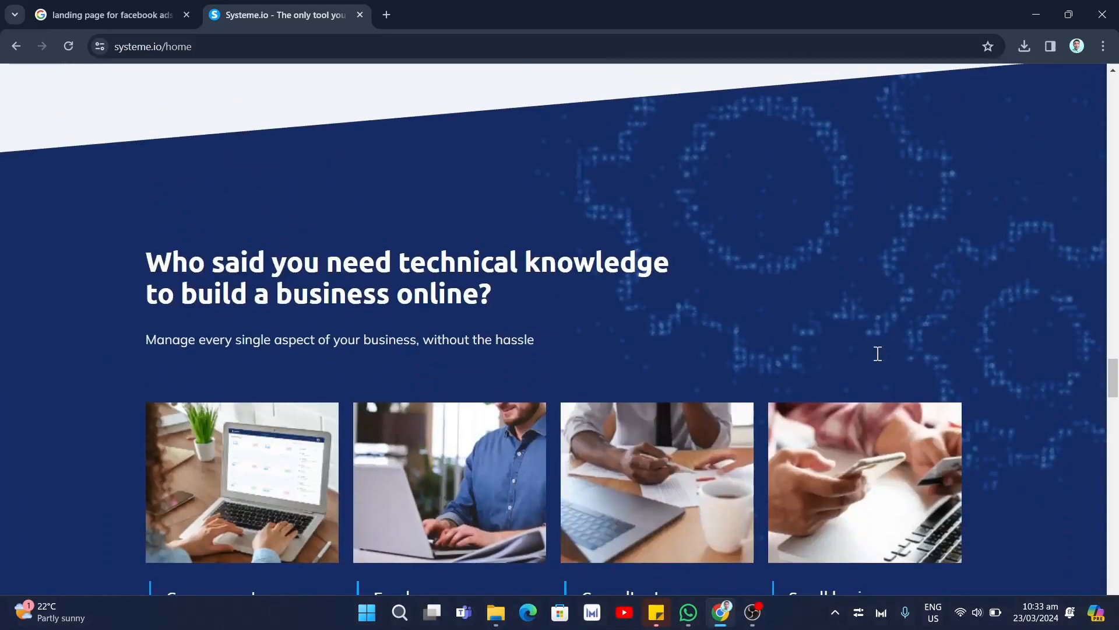
{"action": "scroll", "coordinate": [877, 353], "scroll_direction": "up", "scroll_amount": 20}
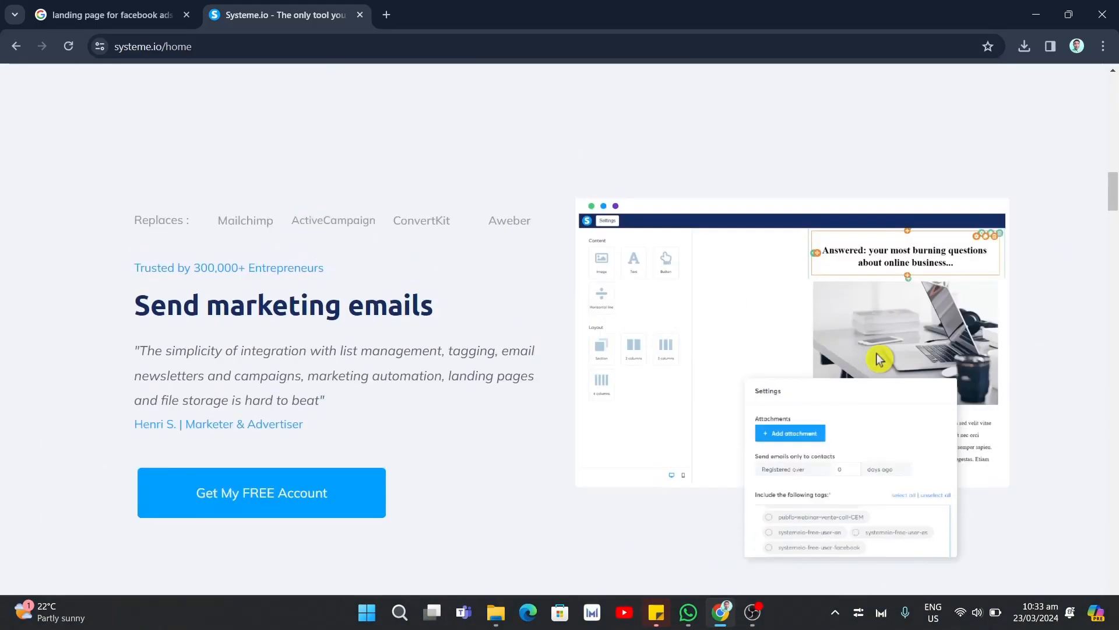
{"action": "scroll", "coordinate": [880, 358], "scroll_direction": "up", "scroll_amount": 2}
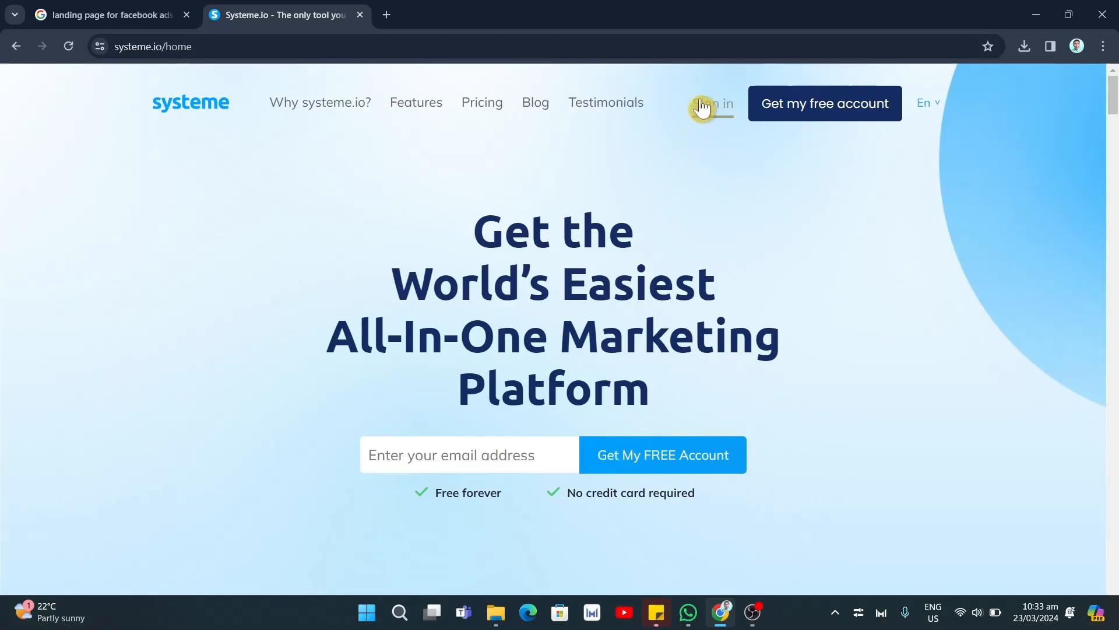
Step: Request a free systeme.io account using the saved example e-mail address
{"action": "left_click", "coordinate": [810, 118]}
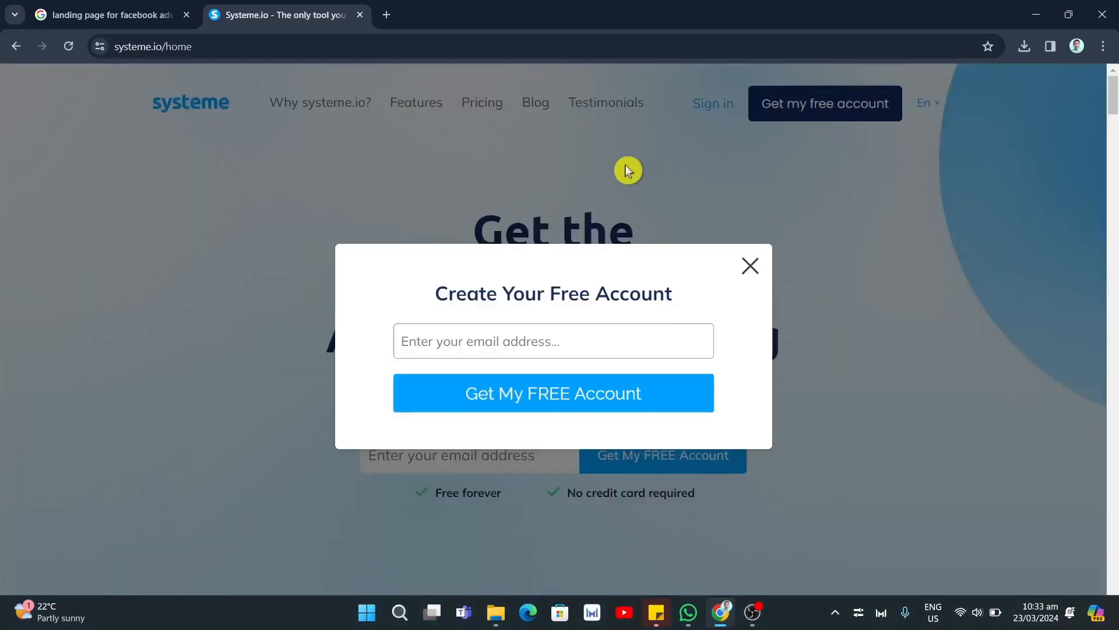
{"action": "left_click", "coordinate": [480, 342]}
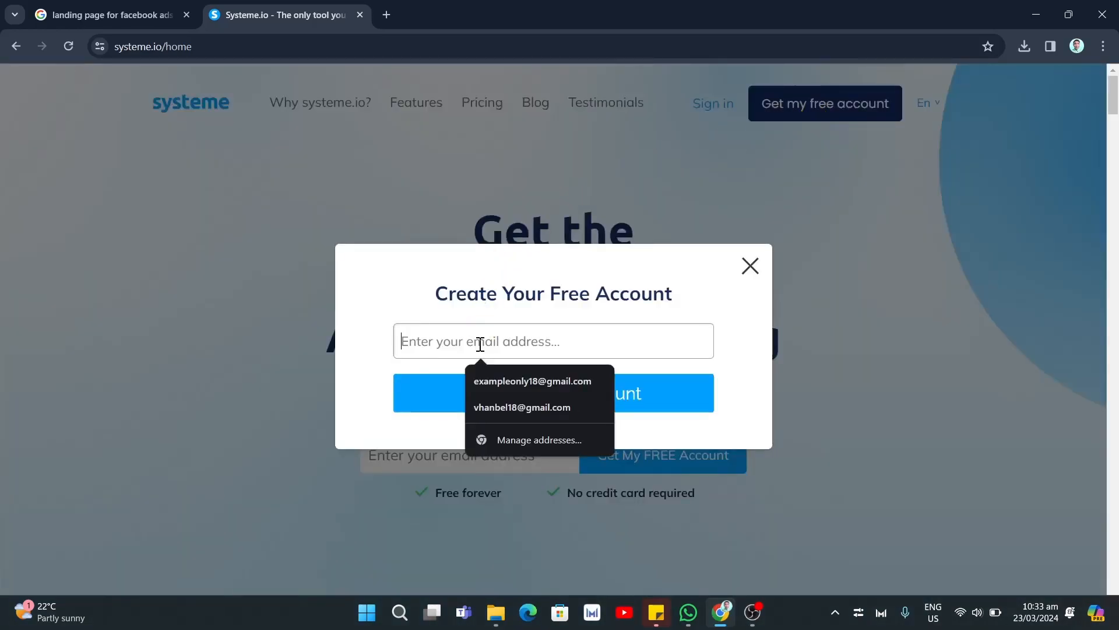
{"action": "left_click", "coordinate": [510, 382]}
{"action": "left_click", "coordinate": [512, 387]}
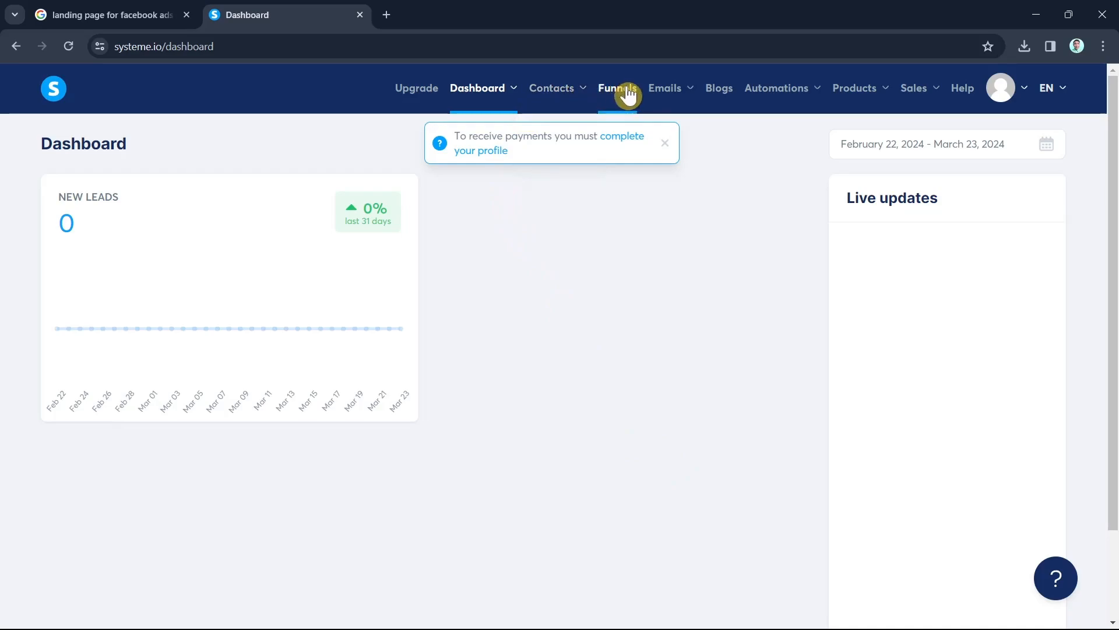
Step: Dismiss the profile notice and create a named funnel with the Sell goal and Euro as its currency
{"action": "left_click", "coordinate": [664, 142]}
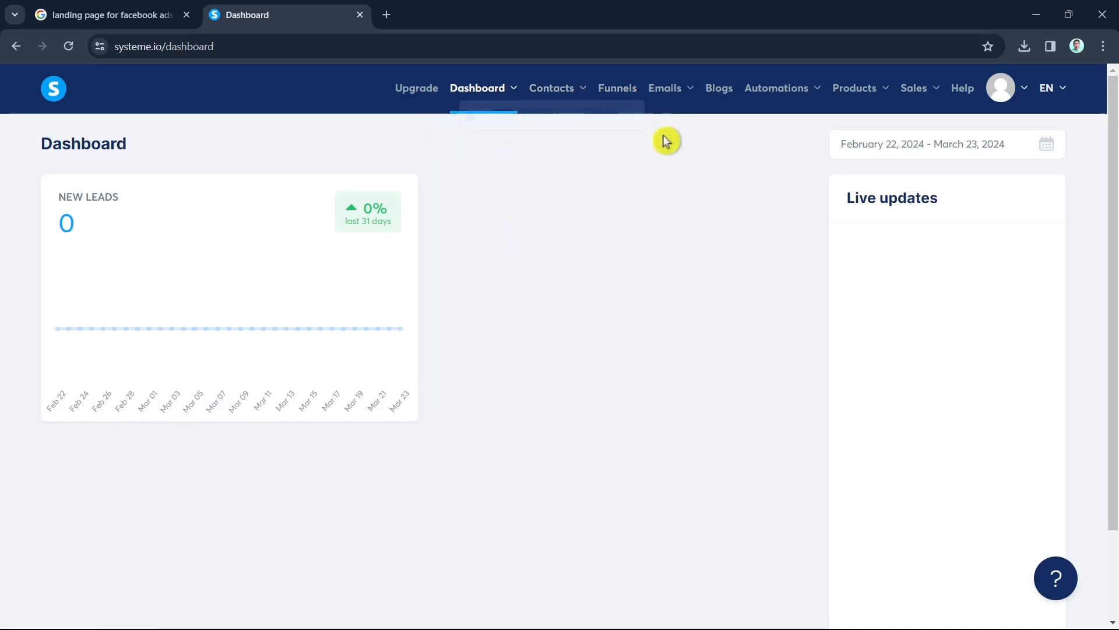
{"action": "left_click", "coordinate": [615, 95]}
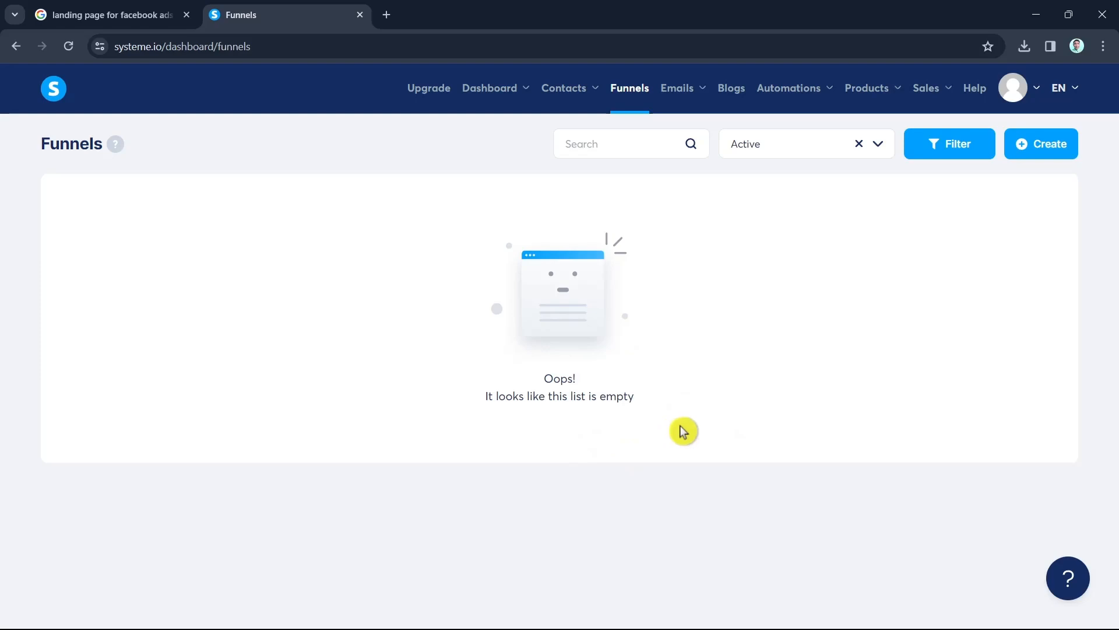
{"action": "left_click", "coordinate": [1070, 149]}
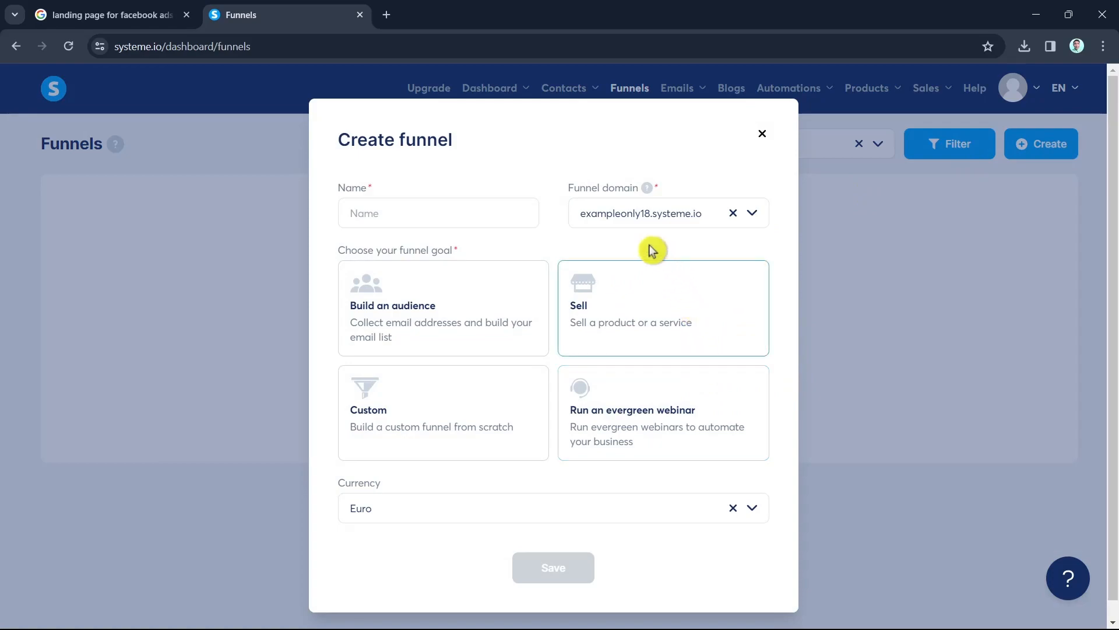
{"action": "left_click", "coordinate": [412, 217]}
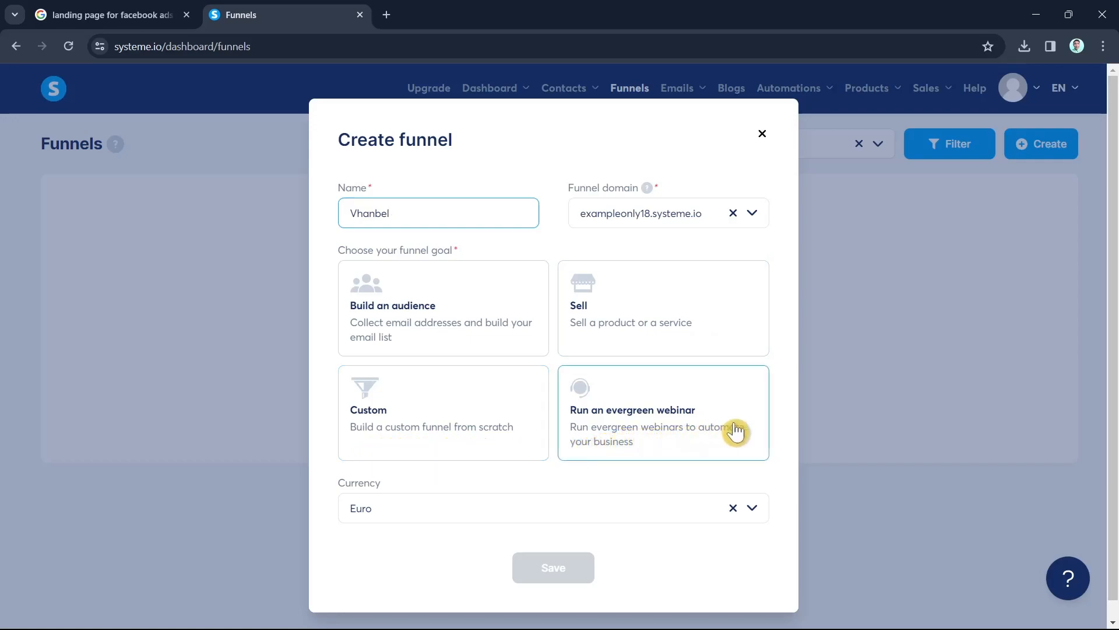
{"action": "left_click", "coordinate": [754, 512]}
{"action": "left_click", "coordinate": [755, 514]}
{"action": "left_click", "coordinate": [754, 515]}
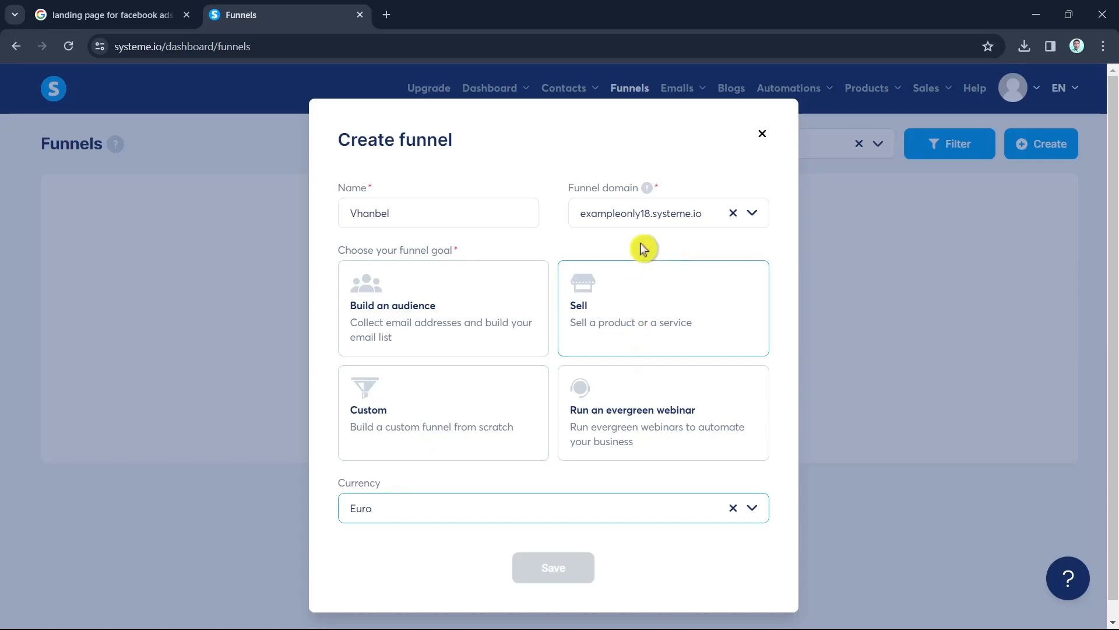
{"action": "left_click", "coordinate": [692, 303]}
{"action": "left_click", "coordinate": [546, 565]}
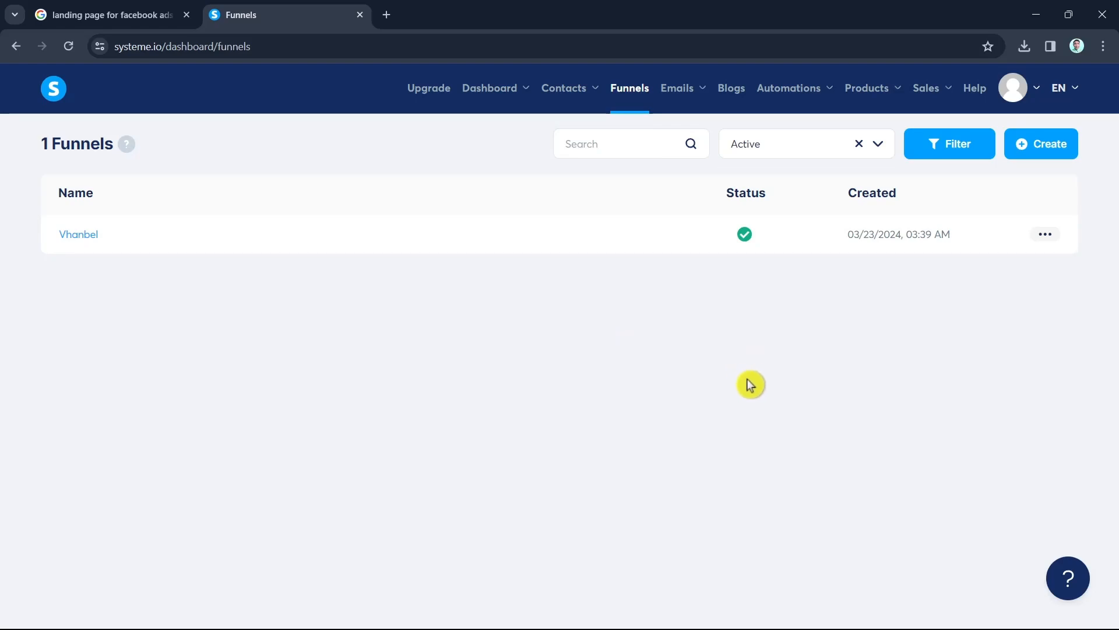
Step: View the new funnel's public page from the funnels list, and close that page again
{"action": "left_click", "coordinate": [1047, 238]}
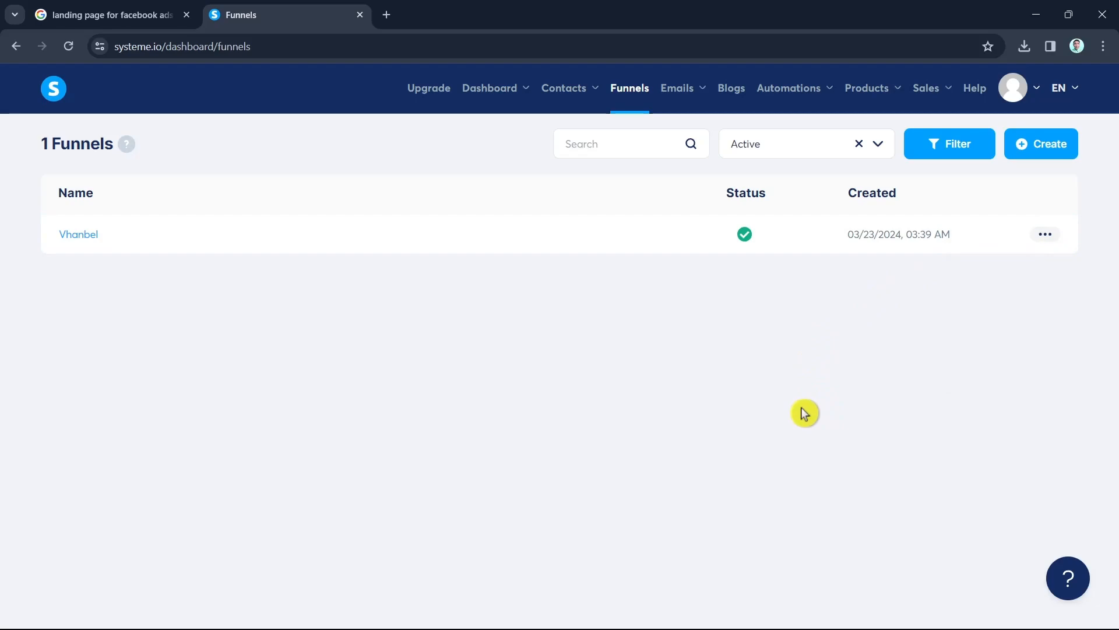
{"action": "mouse_move", "coordinate": [1043, 238]}
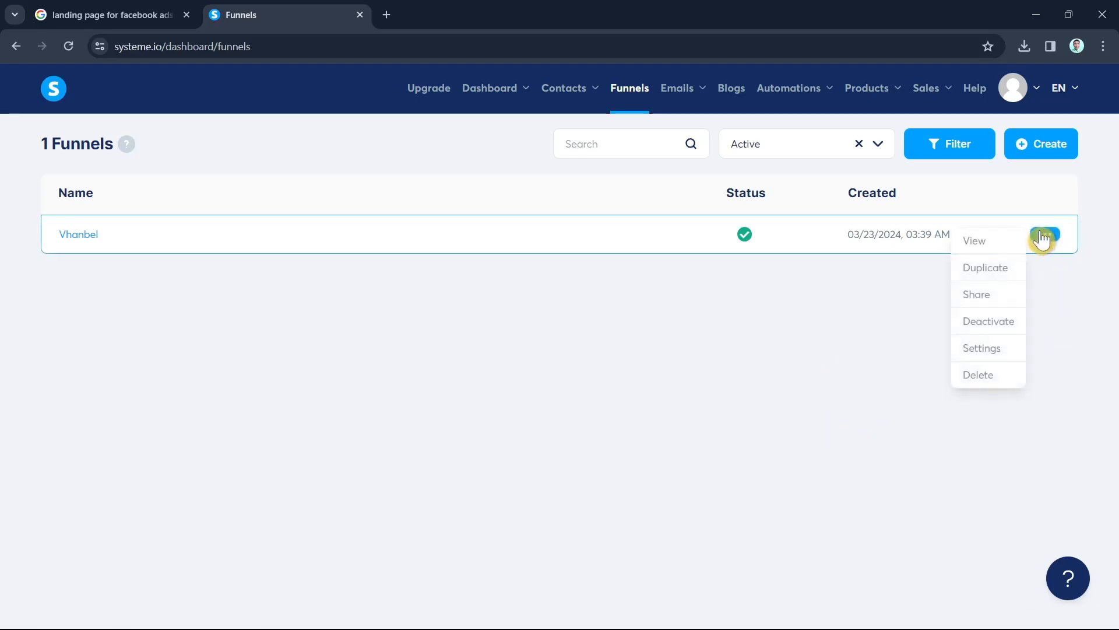
{"action": "left_click", "coordinate": [1005, 247]}
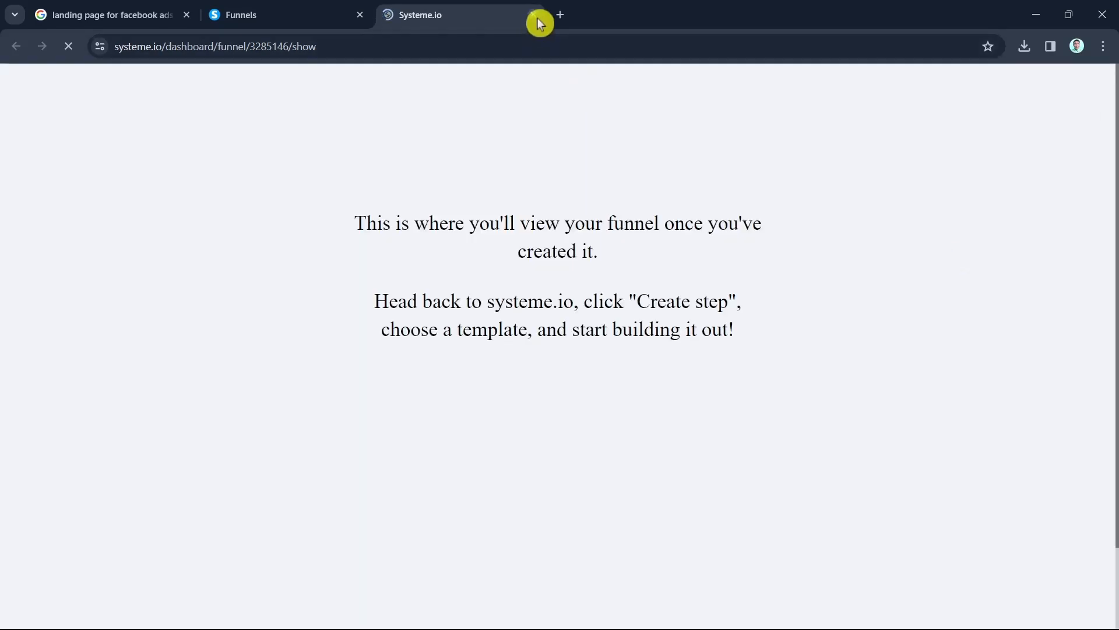
{"action": "left_click", "coordinate": [533, 15]}
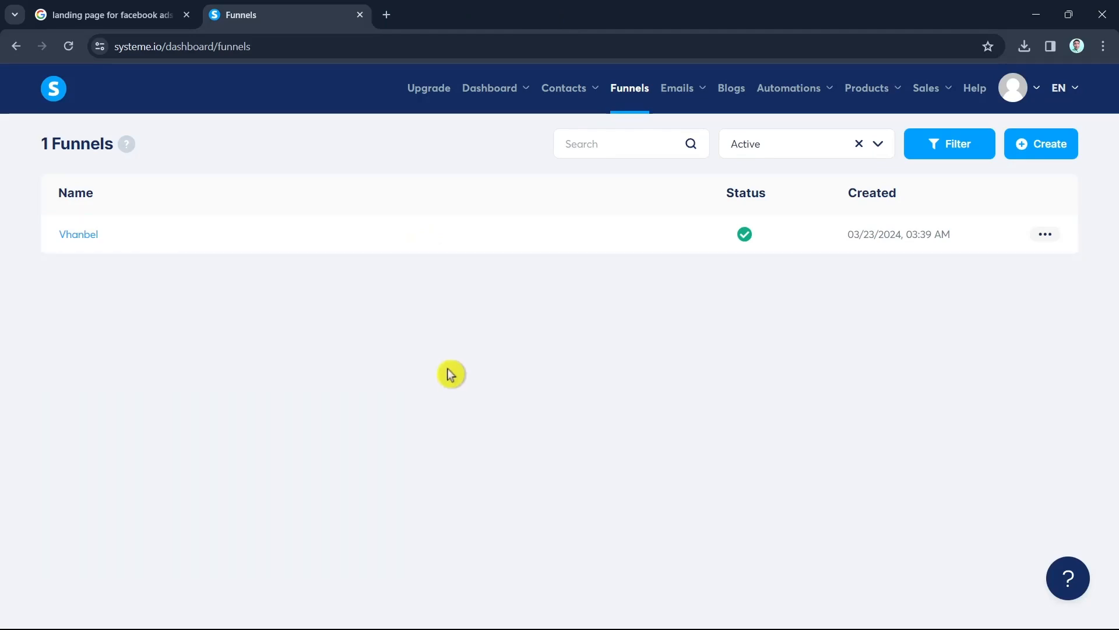
Step: Open the funnel and choose the health and fitness goals template for its Order Form step
{"action": "left_click", "coordinate": [79, 245]}
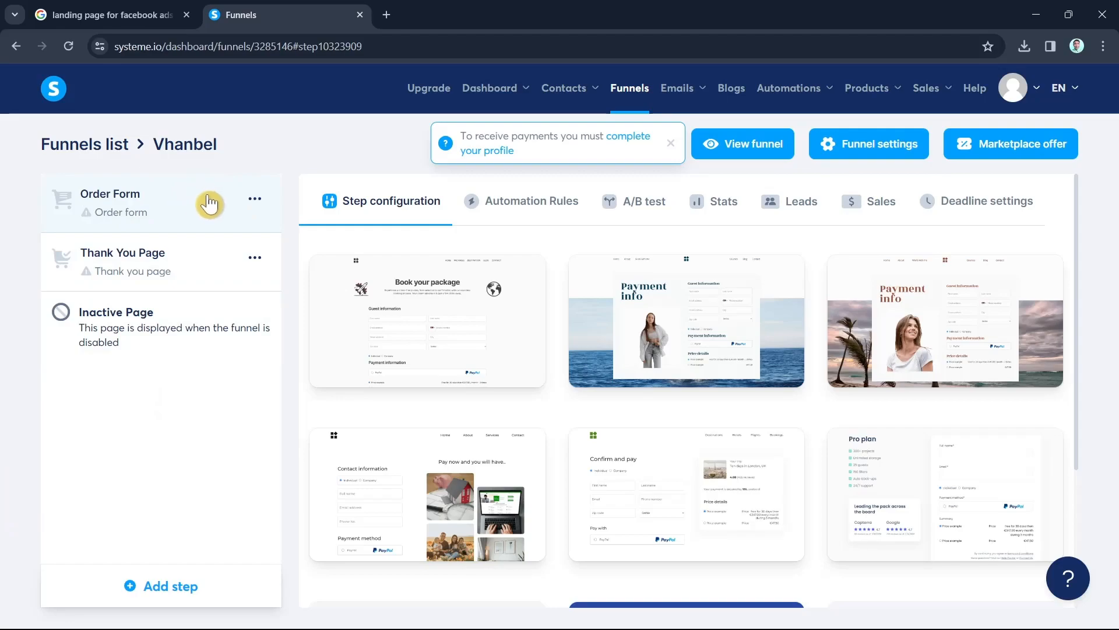
{"action": "mouse_move", "coordinate": [468, 367]}
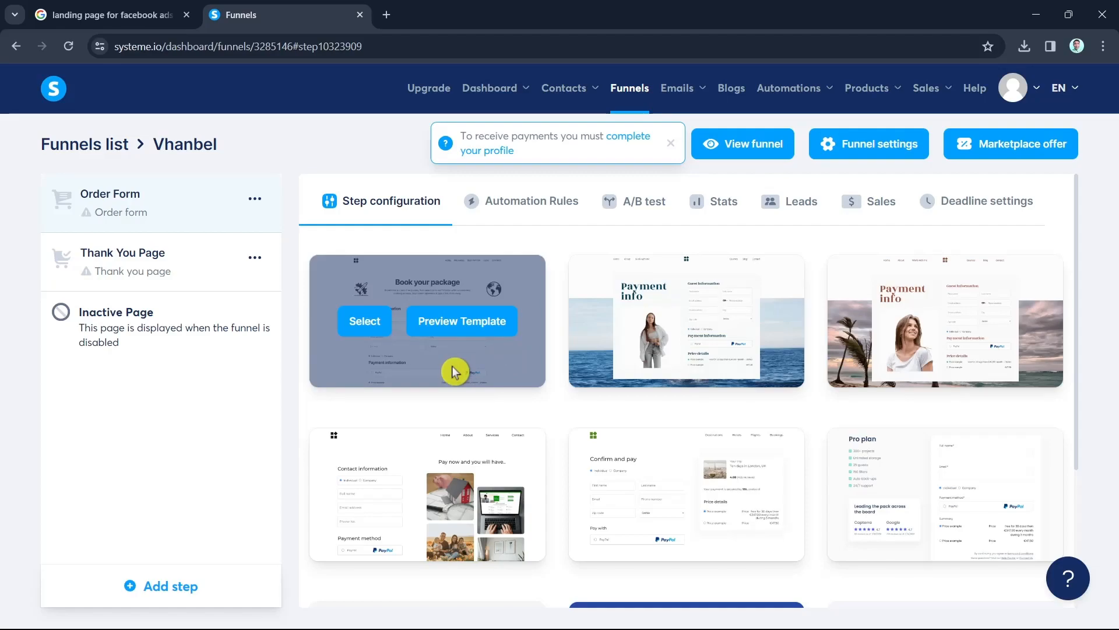
{"action": "mouse_move", "coordinate": [958, 348]}
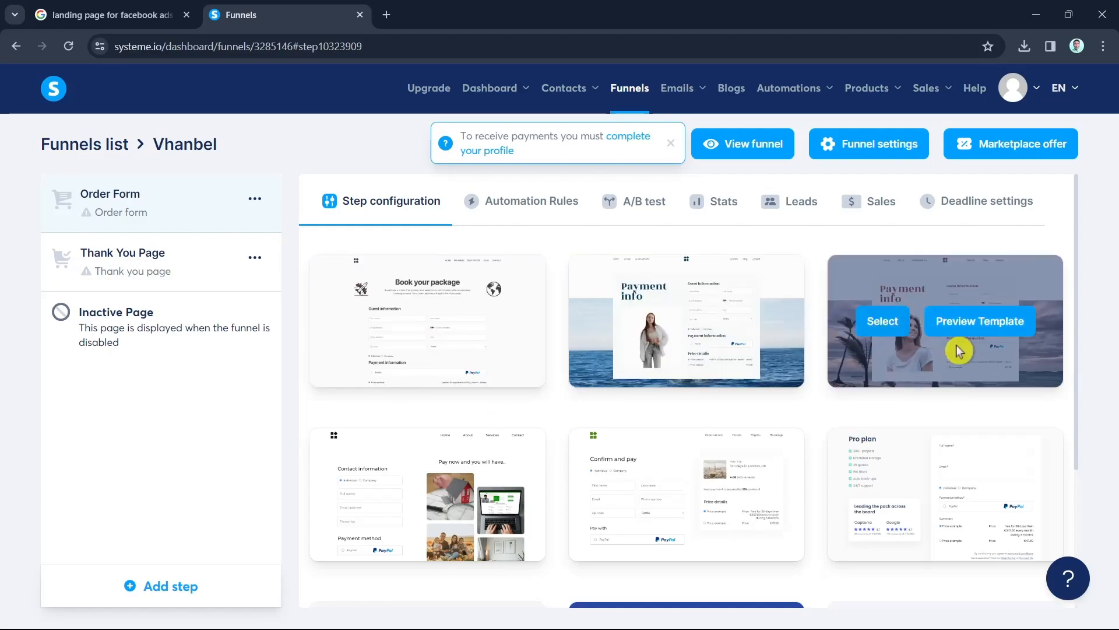
{"action": "scroll", "coordinate": [989, 465], "scroll_direction": "down", "scroll_amount": 3}
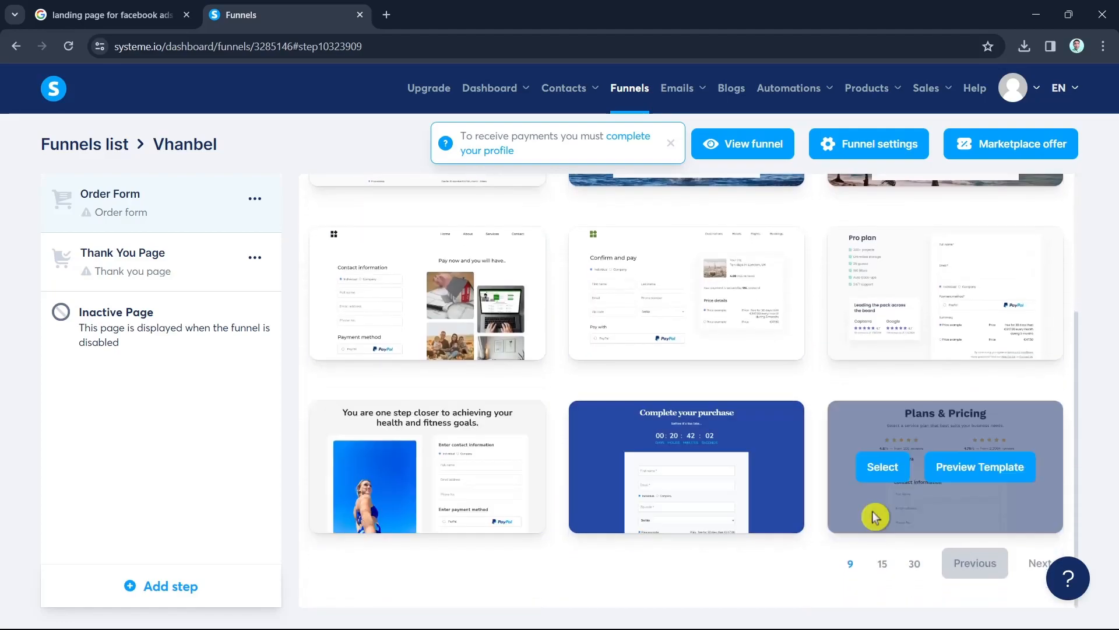
{"action": "mouse_move", "coordinate": [770, 497]}
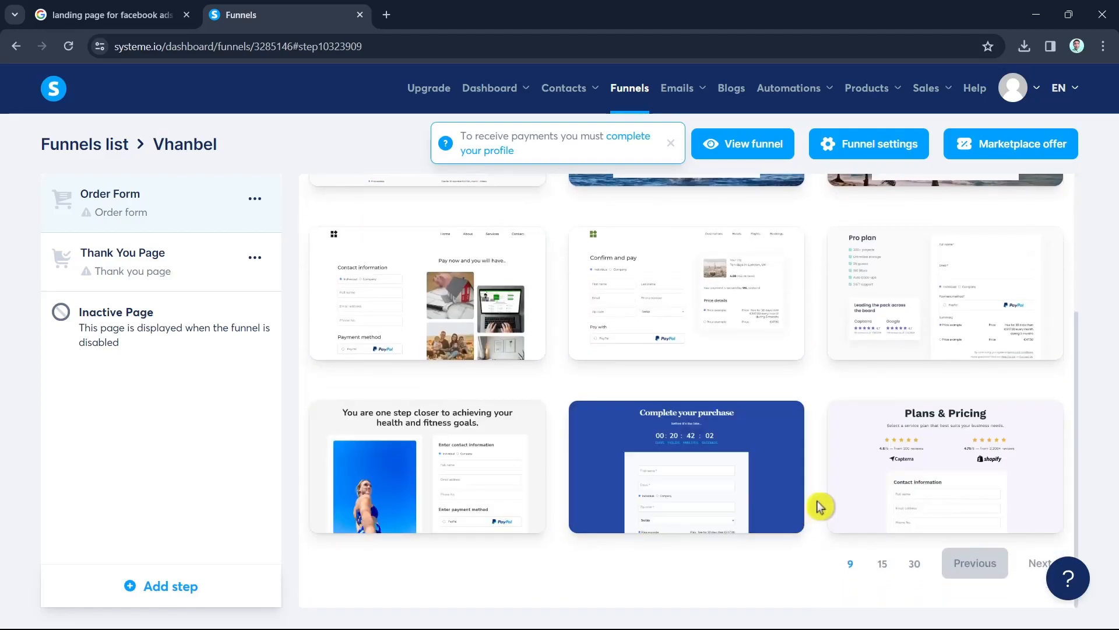
{"action": "mouse_move", "coordinate": [717, 280]}
{"action": "mouse_move", "coordinate": [453, 497]}
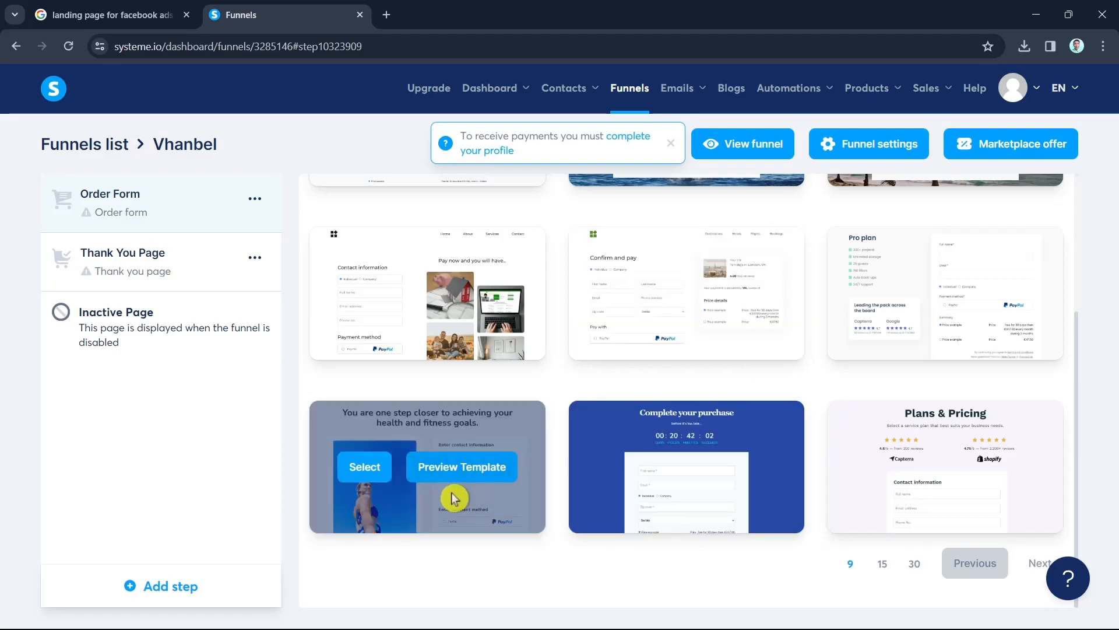
{"action": "left_click", "coordinate": [365, 475]}
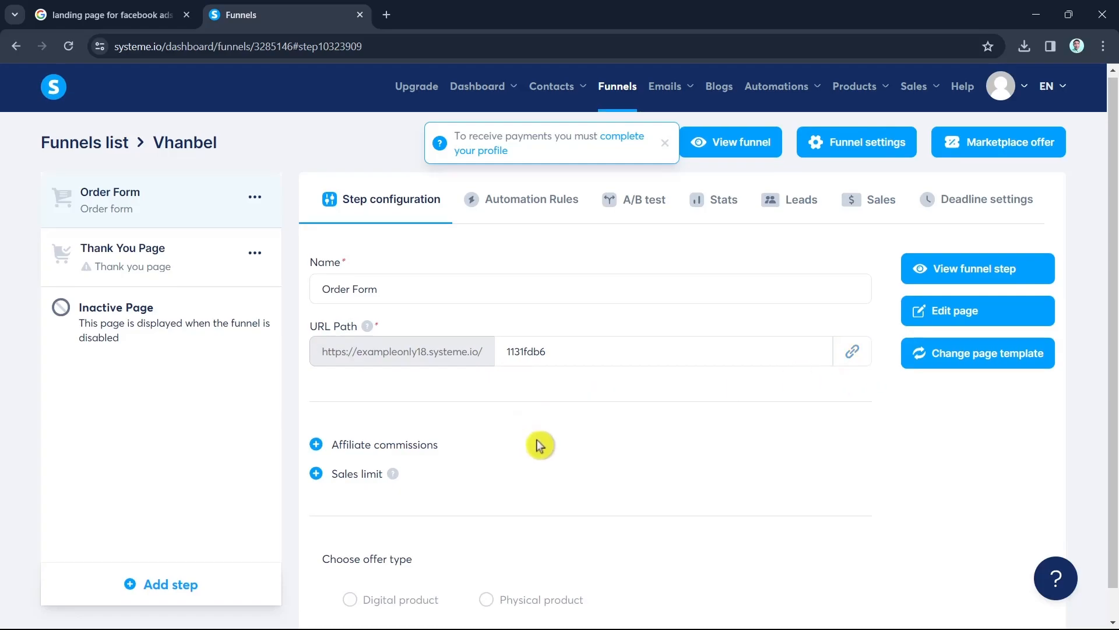
Step: Set the order form's offer type to Physical product and fill its product field with the suggested entry Philippines
{"action": "scroll", "coordinate": [400, 413], "scroll_direction": "down", "scroll_amount": 1}
{"action": "left_click", "coordinate": [357, 567]}
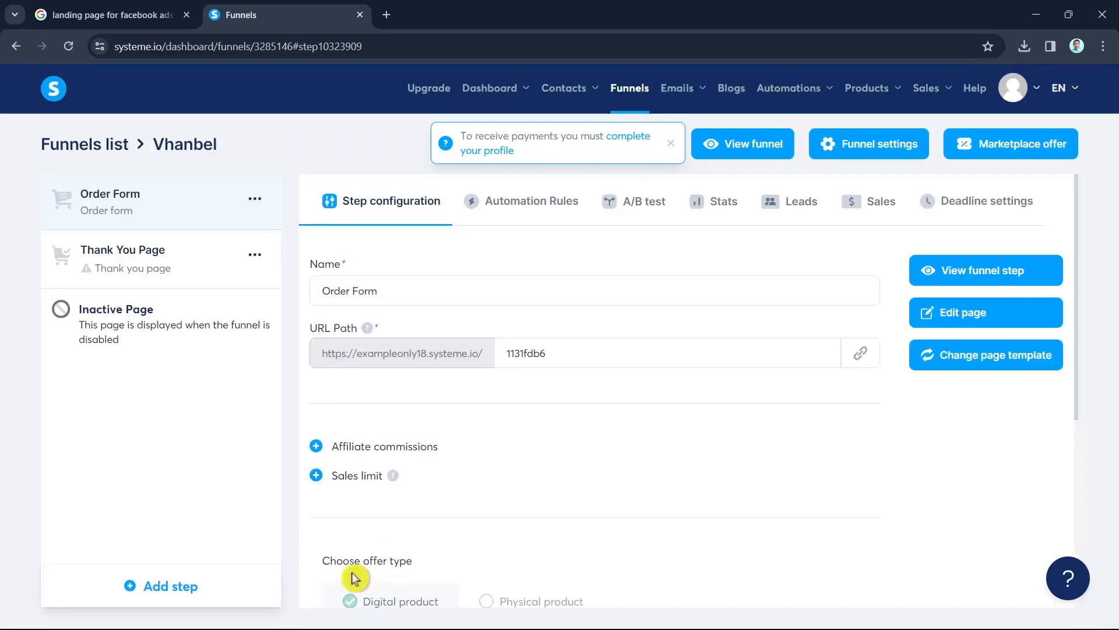
{"action": "scroll", "coordinate": [525, 542], "scroll_direction": "down", "scroll_amount": 4}
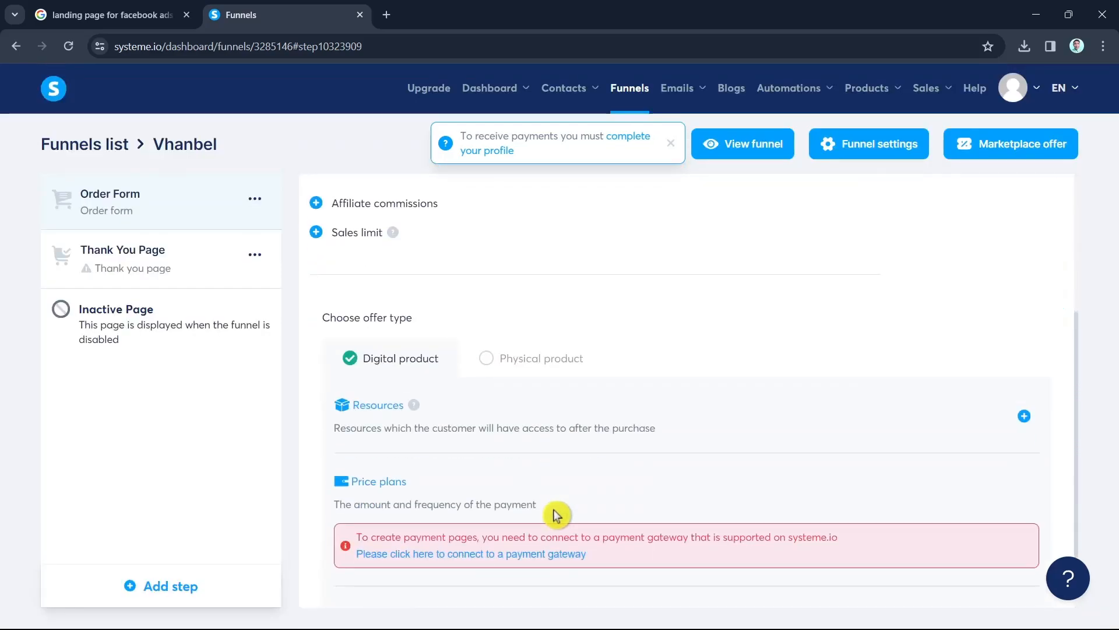
{"action": "left_click", "coordinate": [488, 365]}
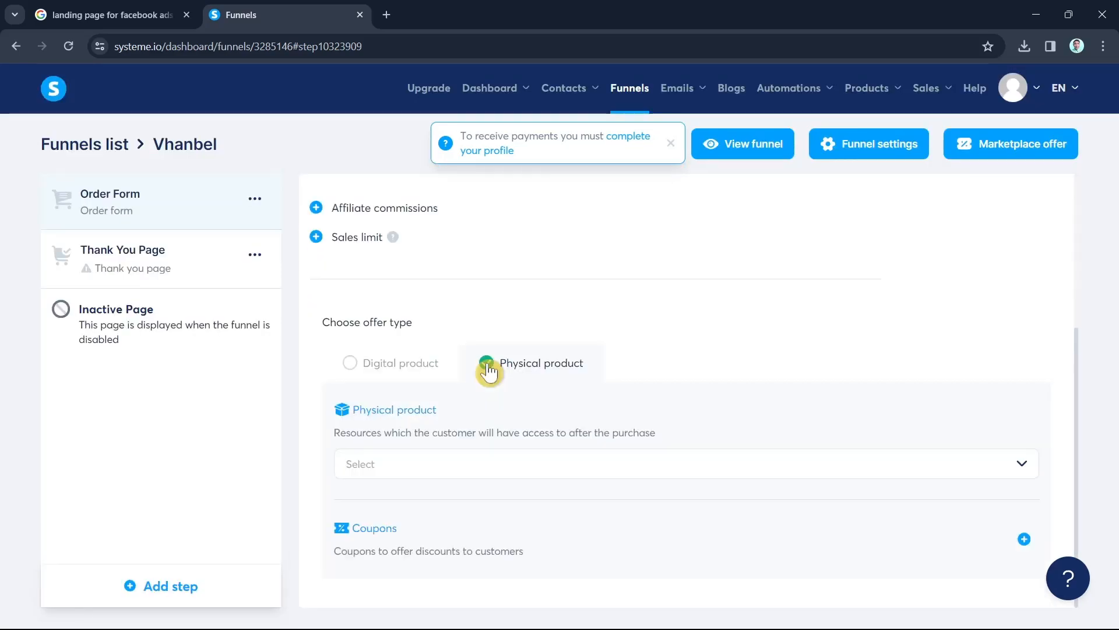
{"action": "left_click", "coordinate": [462, 464]}
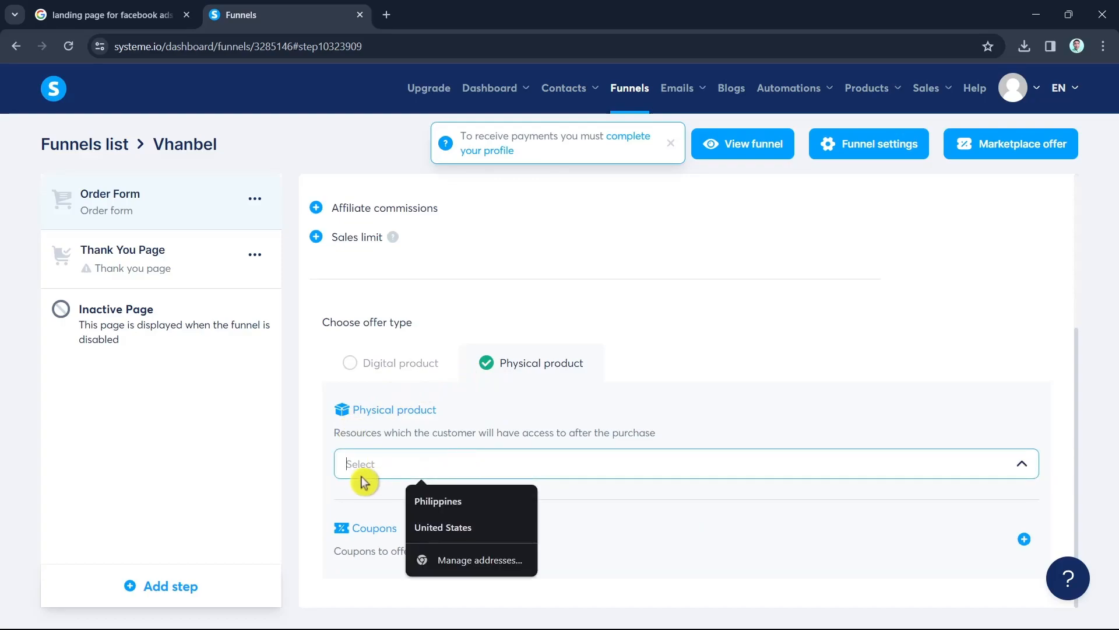
{"action": "left_click", "coordinate": [457, 505]}
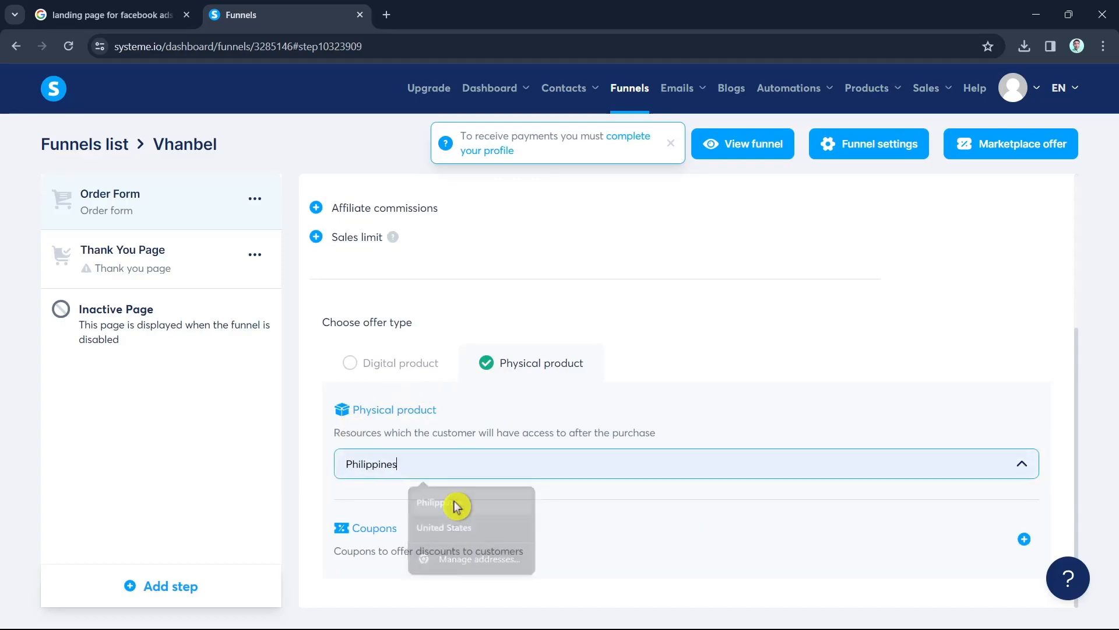
Step: Open the order form page for editing and look through its headline, contact form, payment methods and order details
{"action": "scroll", "coordinate": [731, 449], "scroll_direction": "up", "scroll_amount": 4}
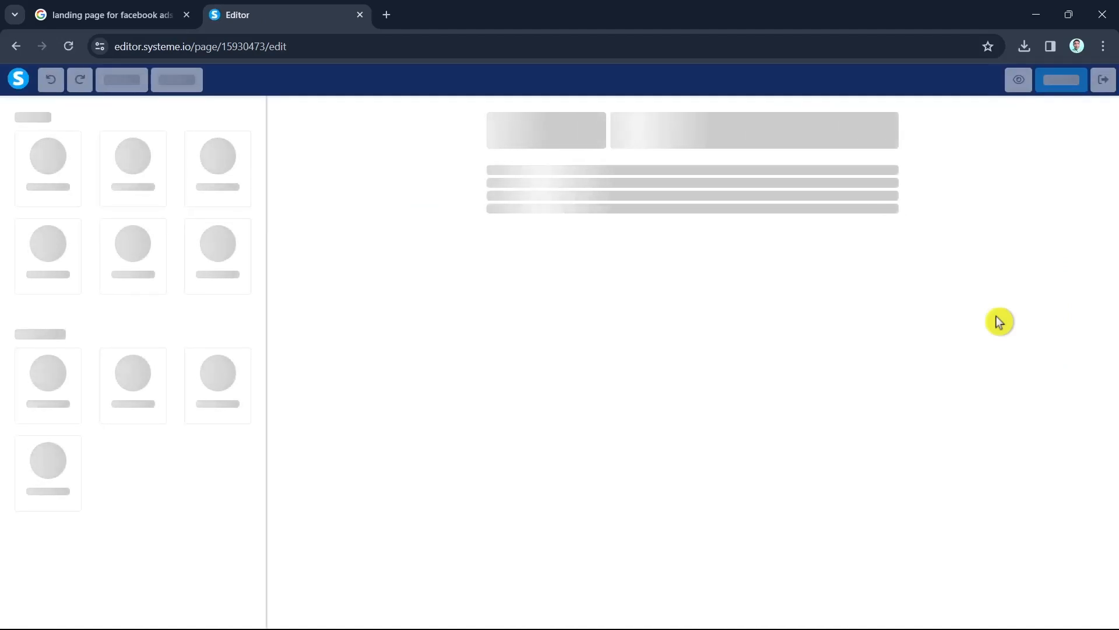
{"action": "scroll", "coordinate": [890, 412], "scroll_direction": "down", "scroll_amount": 5}
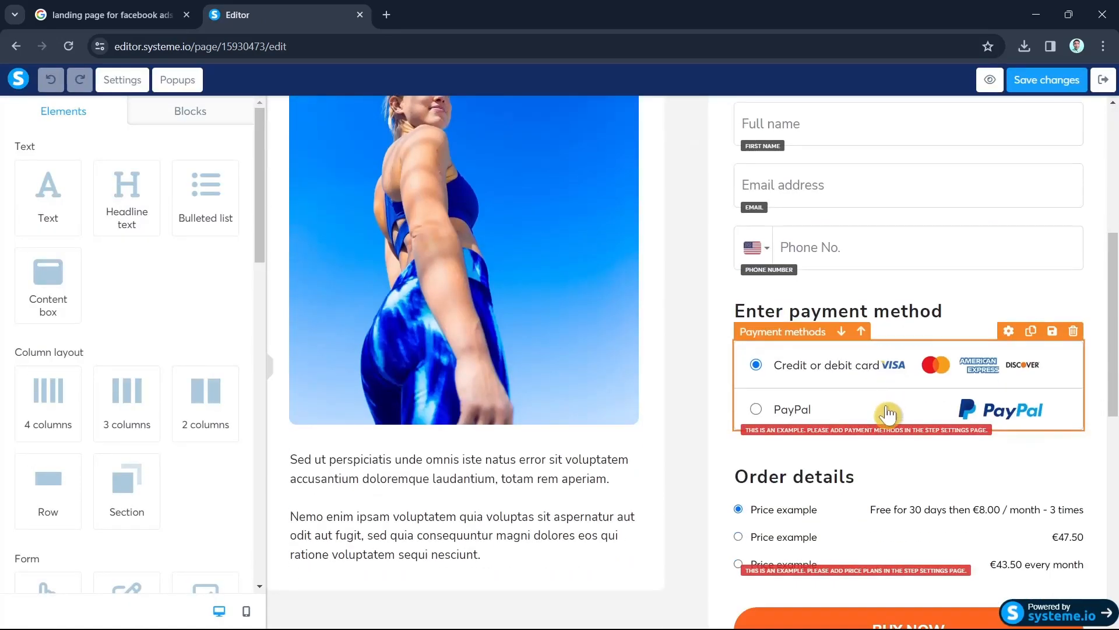
{"action": "scroll", "coordinate": [712, 532], "scroll_direction": "down", "scroll_amount": 6}
{"action": "scroll", "coordinate": [596, 565], "scroll_direction": "up", "scroll_amount": 2}
{"action": "scroll", "coordinate": [595, 565], "scroll_direction": "up", "scroll_amount": 9}
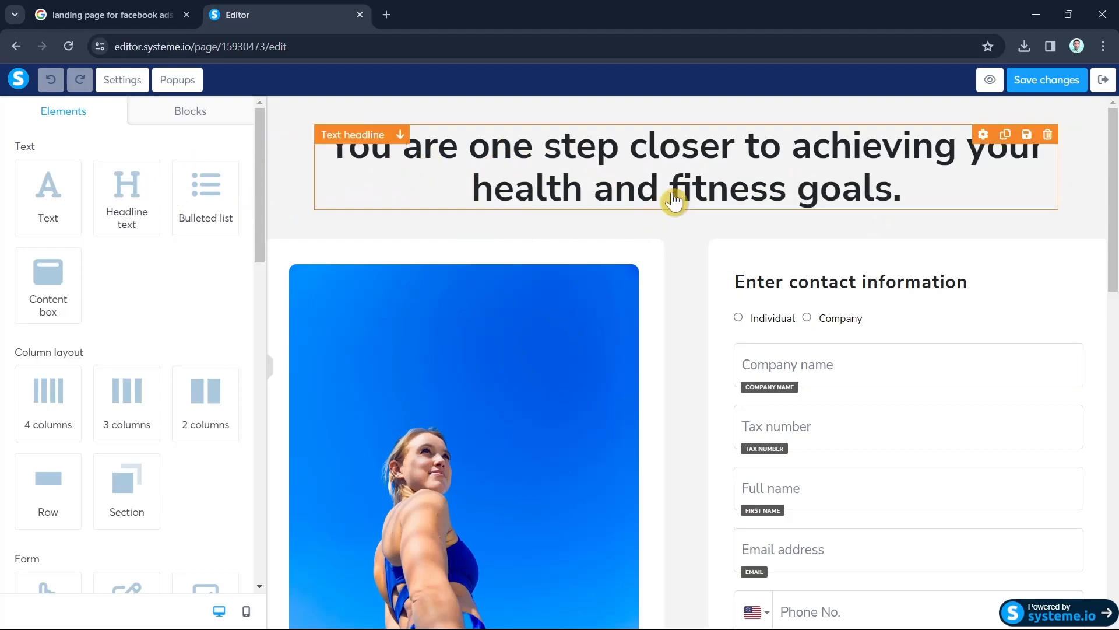
{"action": "scroll", "coordinate": [799, 242], "scroll_direction": "down", "scroll_amount": 6}
{"action": "scroll", "coordinate": [787, 357], "scroll_direction": "up", "scroll_amount": 6}
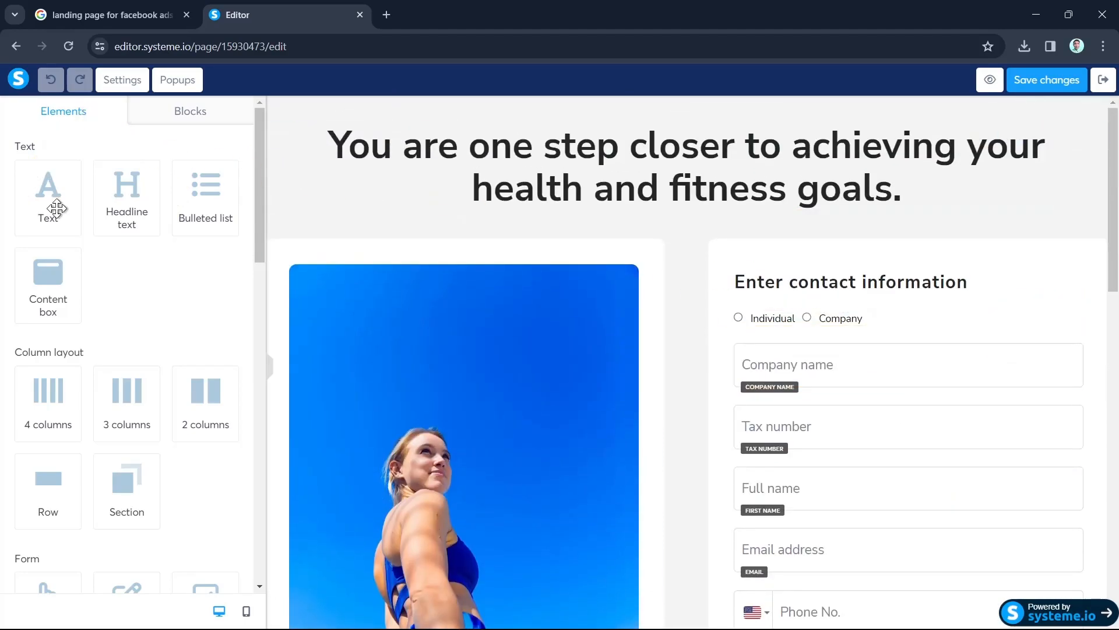
Step: Set the page headline's font size to 56 and its line height to 44
{"action": "left_click", "coordinate": [455, 189]}
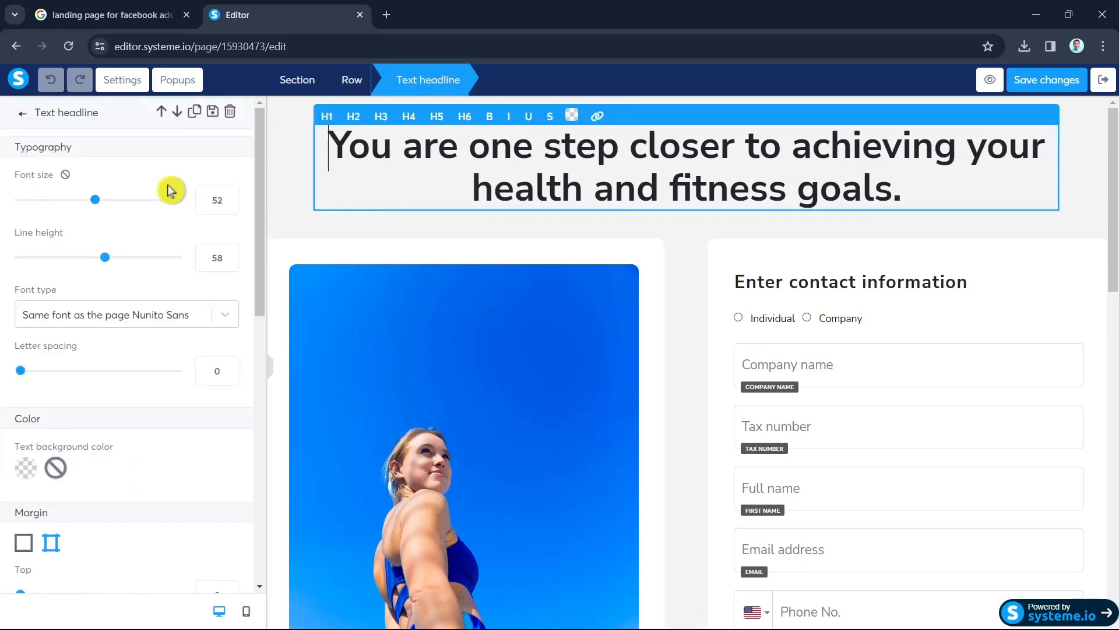
{"action": "left_click", "coordinate": [23, 113]}
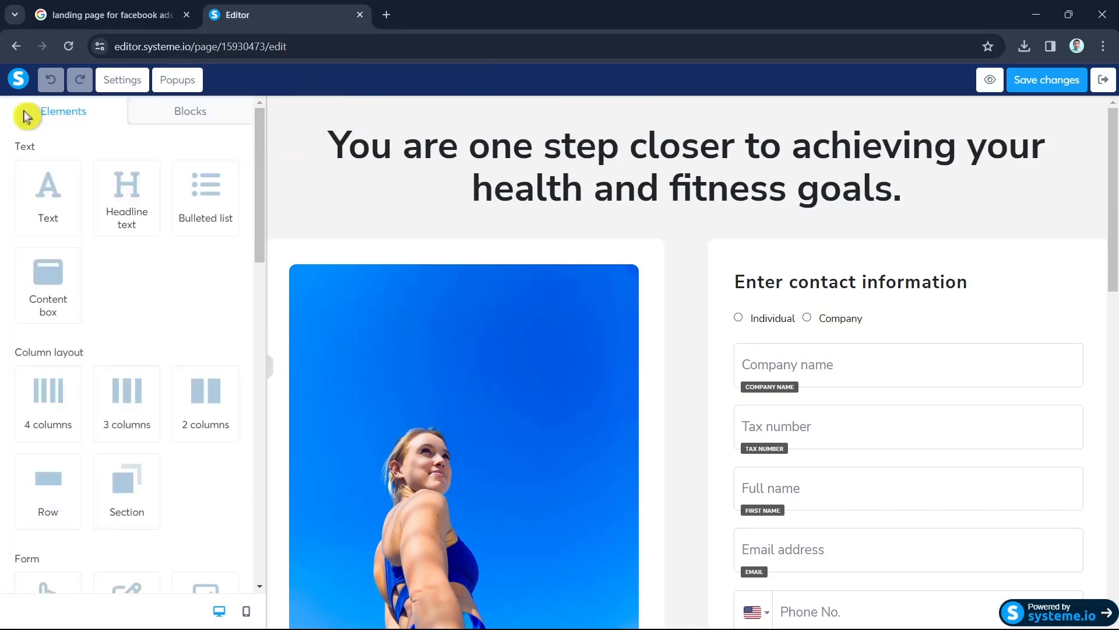
{"action": "left_click", "coordinate": [432, 186]}
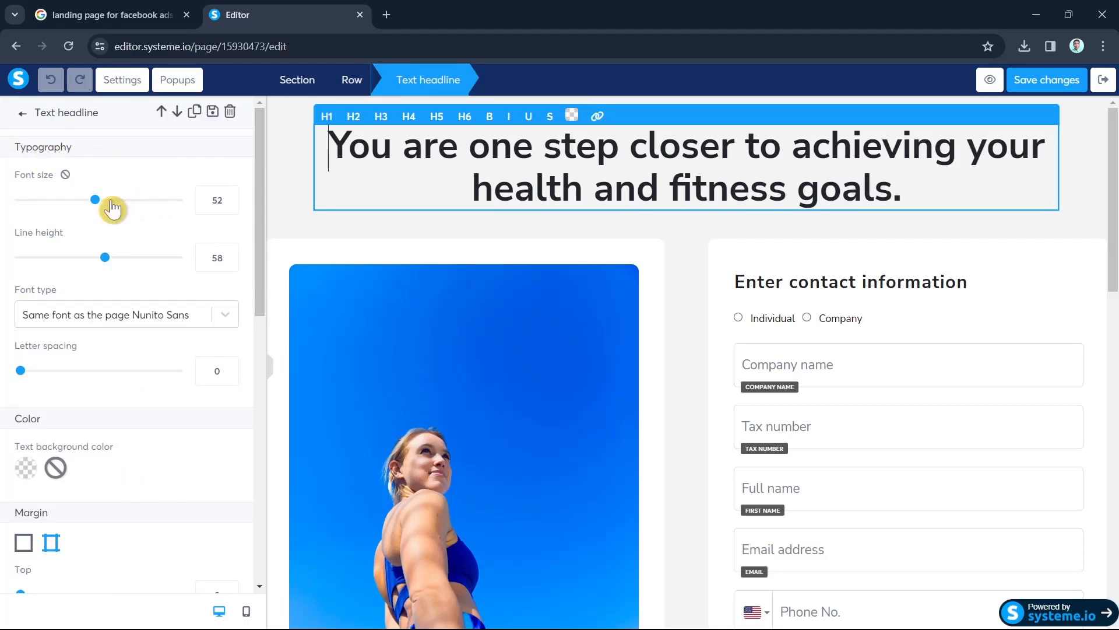
{"action": "mouse_move", "coordinate": [100, 208]}
{"action": "left_mouse_down"}
{"action": "mouse_move", "coordinate": [112, 208]}
{"action": "mouse_move", "coordinate": [104, 211]}
{"action": "left_mouse_up"}
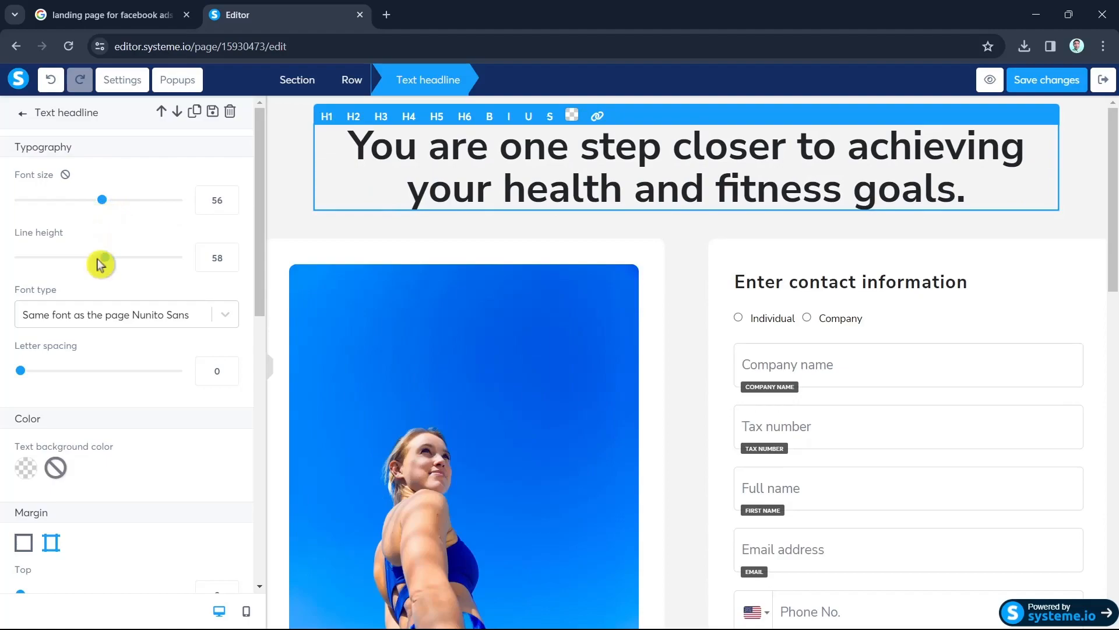
{"action": "left_click_drag", "start_coordinate": [104, 261], "coordinate": [85, 264]}
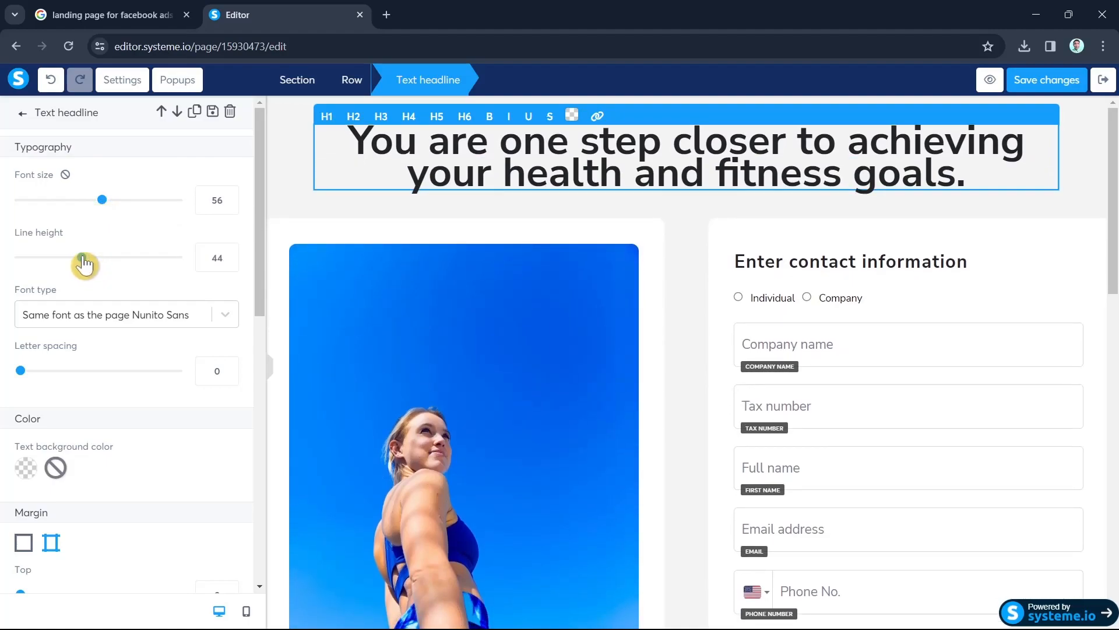
Step: Try Web Safe Fonts, Google Fonts and Custom Fonts as the headline's font type, and restore the page's own font
{"action": "left_click", "coordinate": [224, 317]}
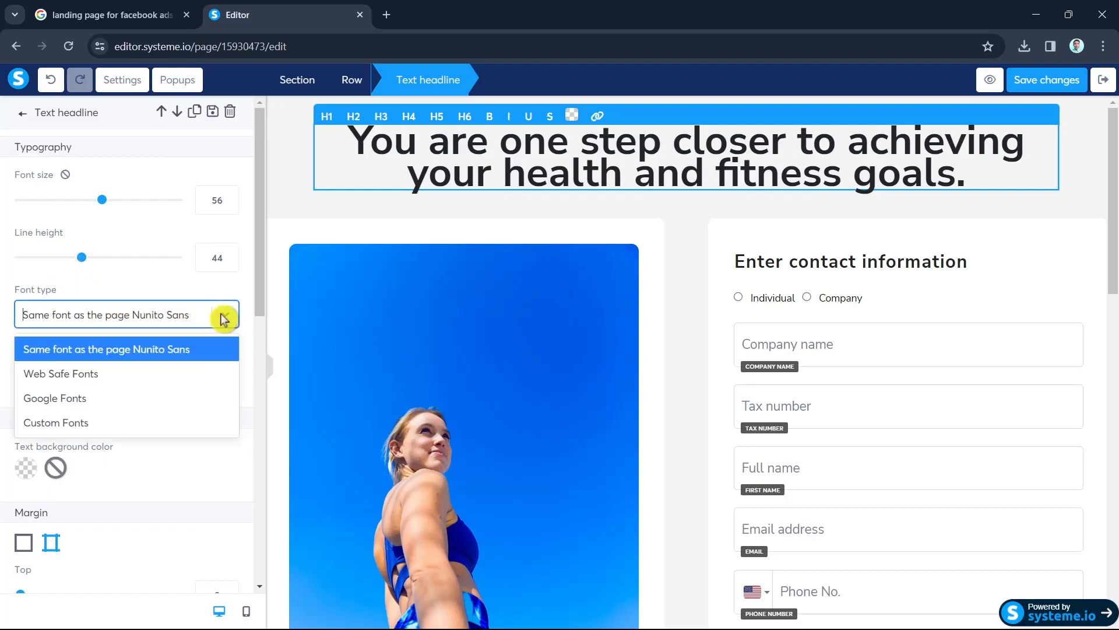
{"action": "left_click", "coordinate": [175, 375]}
{"action": "left_click", "coordinate": [225, 315]}
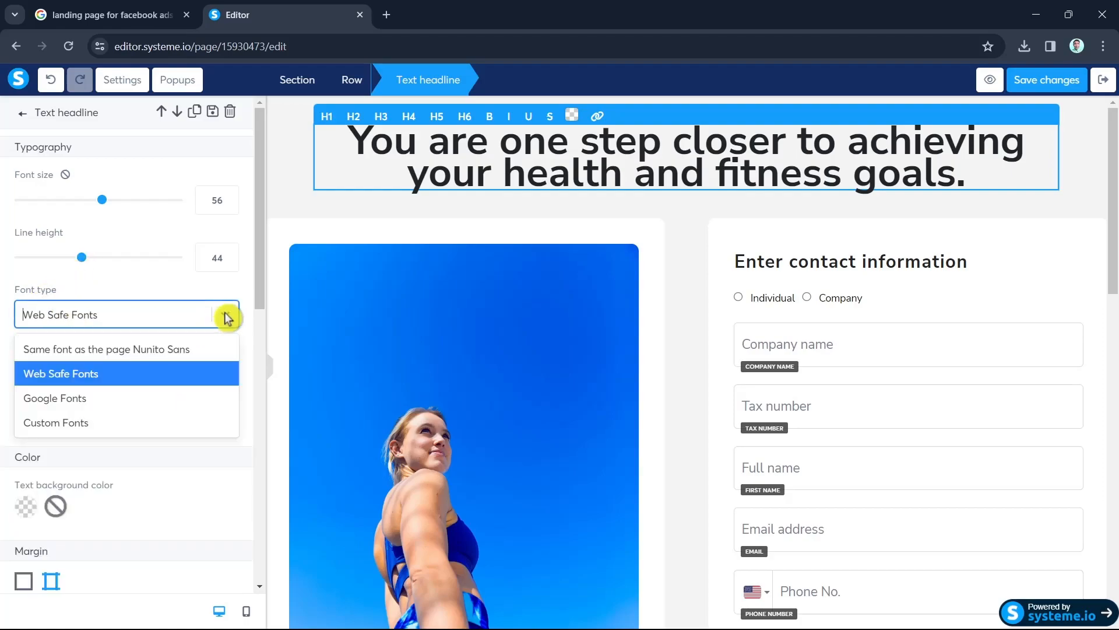
{"action": "left_click", "coordinate": [145, 401]}
{"action": "left_click", "coordinate": [225, 315]}
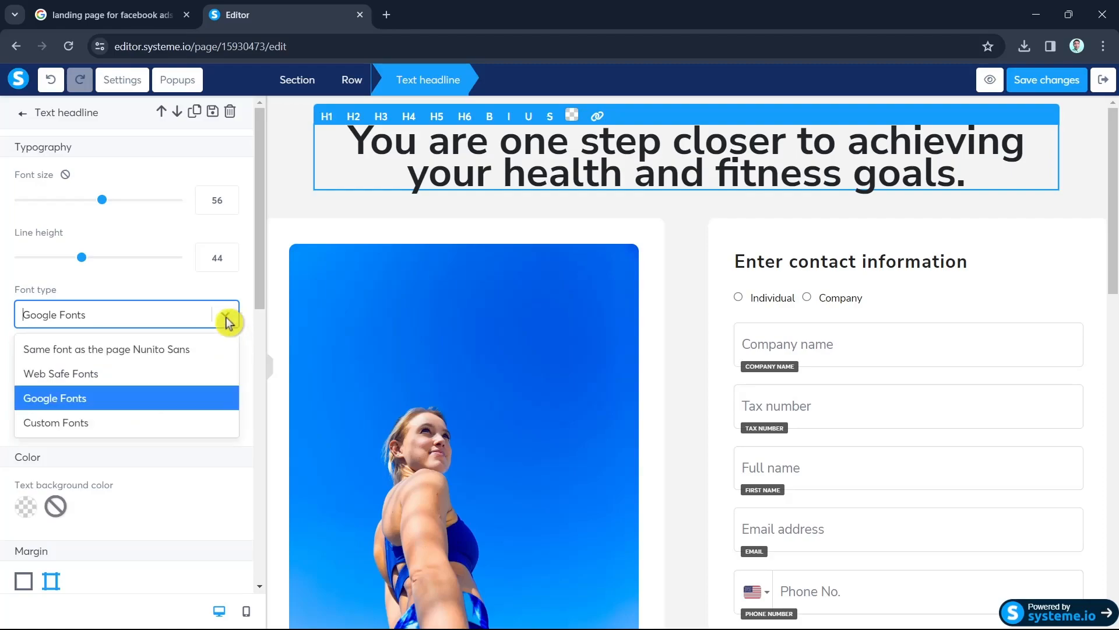
{"action": "left_click", "coordinate": [138, 422]}
{"action": "triple_click", "coordinate": [438, 142]}
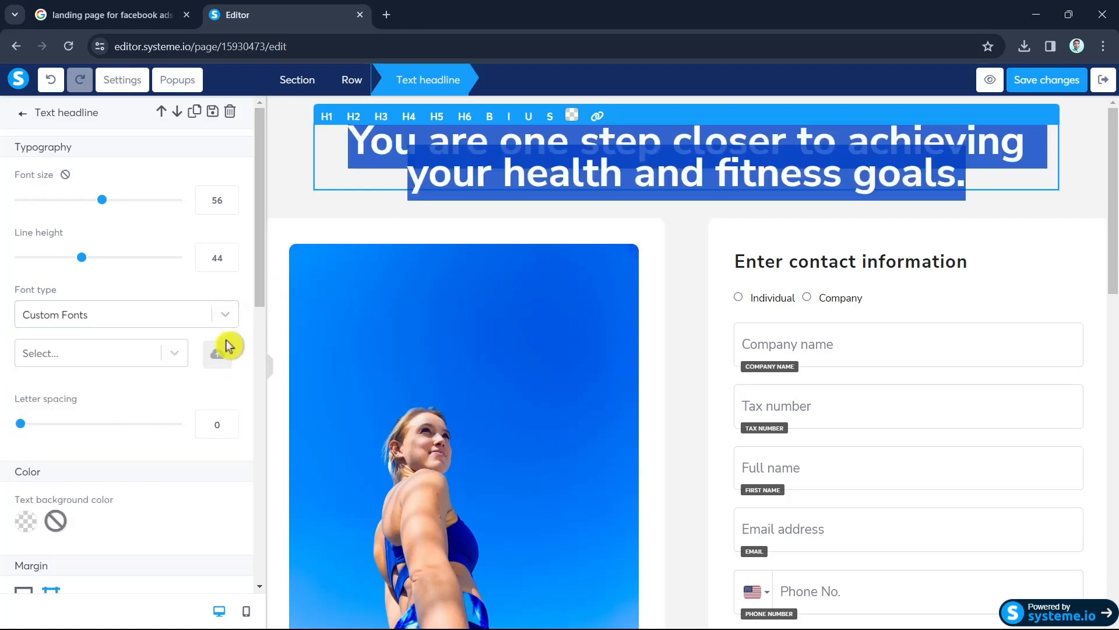
{"action": "left_click", "coordinate": [218, 313]}
{"action": "left_click", "coordinate": [124, 373]}
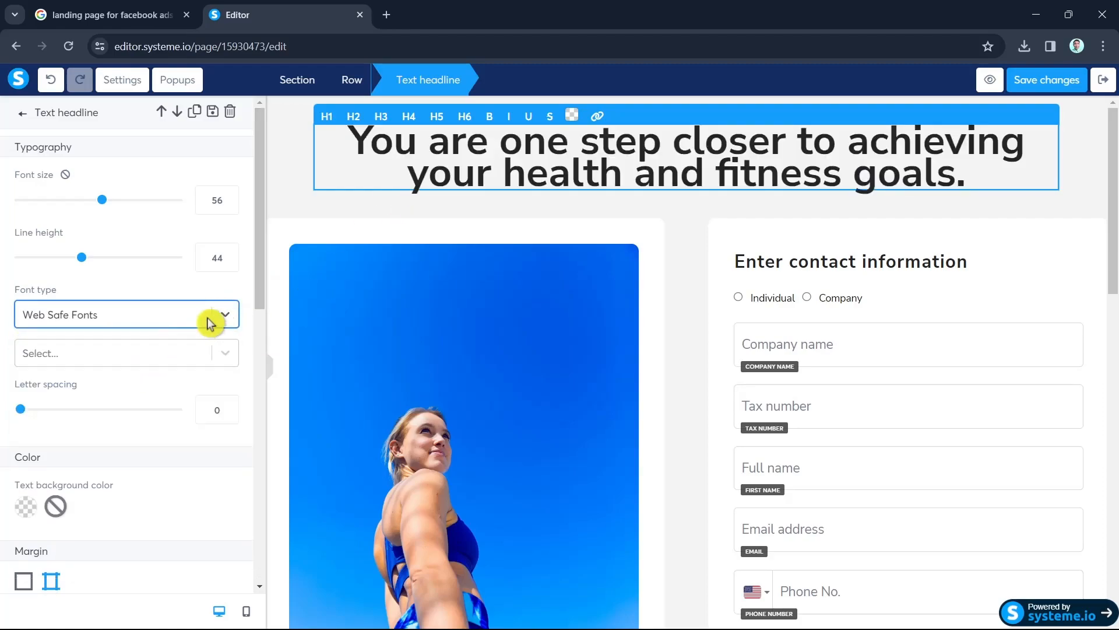
{"action": "left_click", "coordinate": [228, 317]}
{"action": "left_click", "coordinate": [165, 372]}
{"action": "left_click", "coordinate": [226, 316]}
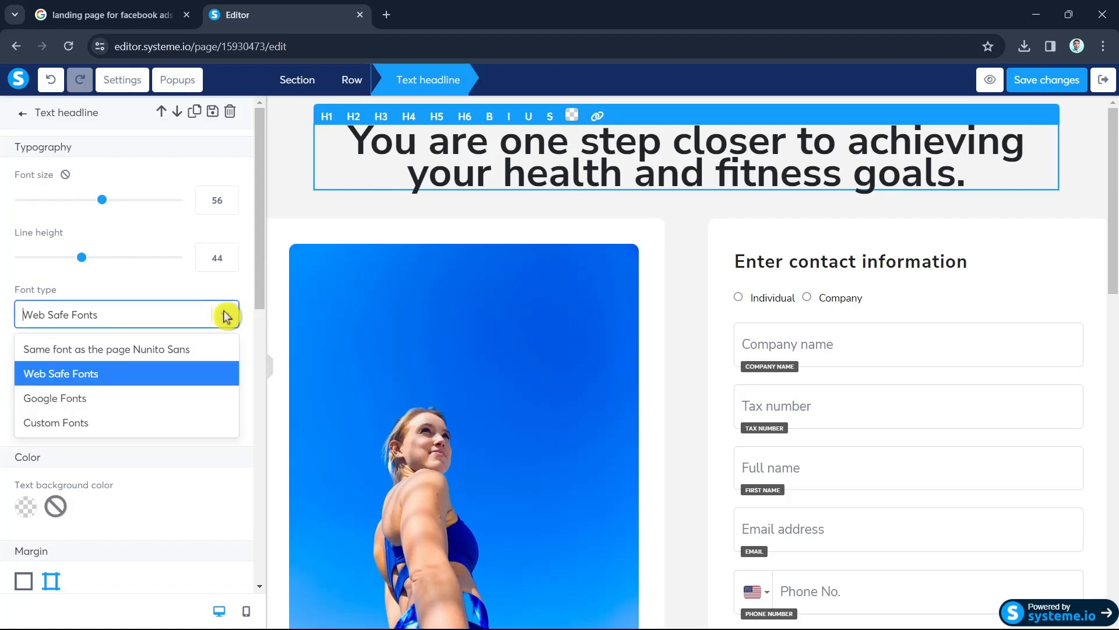
{"action": "left_click", "coordinate": [171, 349]}
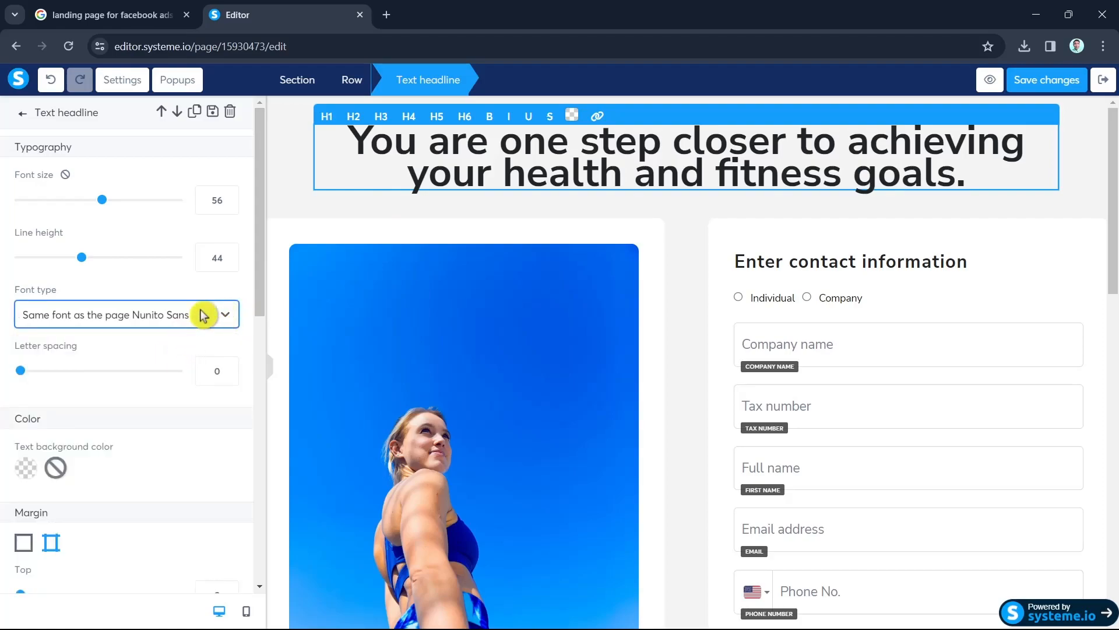
Step: Give the headline a red text background colour (FF0000)
{"action": "mouse_move", "coordinate": [21, 371]}
{"action": "left_mouse_down"}
{"action": "mouse_move", "coordinate": [37, 373]}
{"action": "mouse_move", "coordinate": [21, 380]}
{"action": "left_mouse_up"}
{"action": "scroll", "coordinate": [181, 421], "scroll_direction": "down", "scroll_amount": 2}
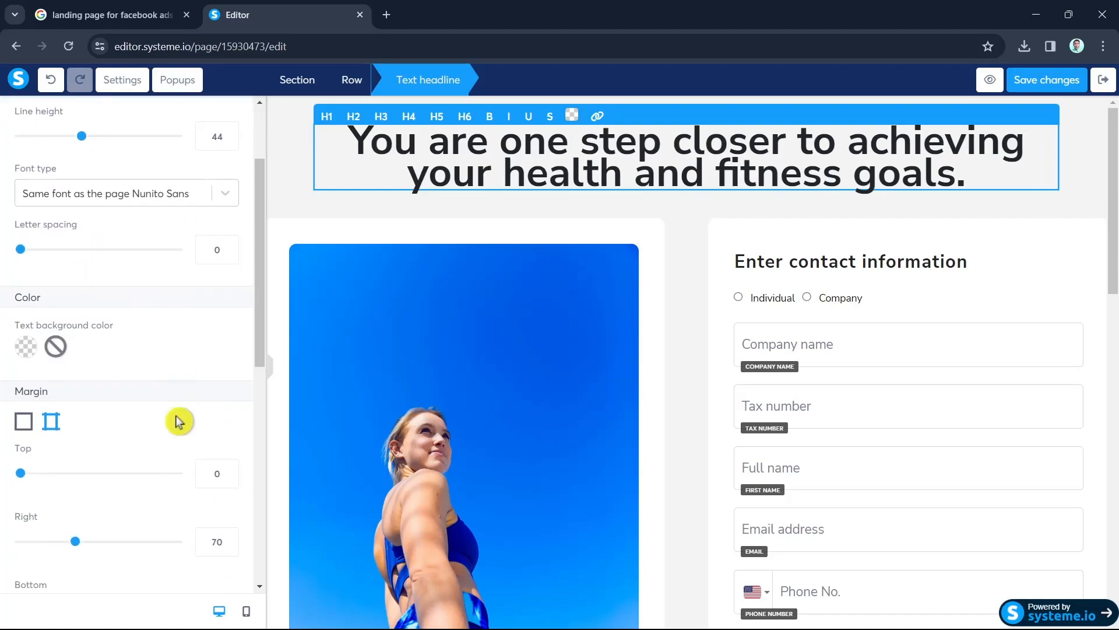
{"action": "left_click", "coordinate": [25, 349]}
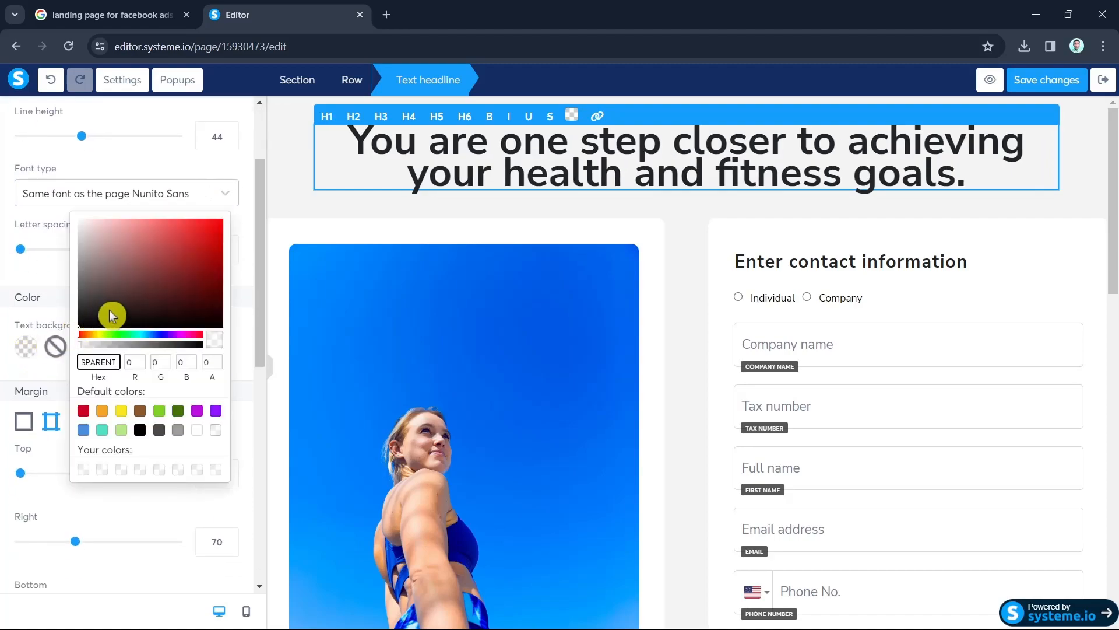
{"action": "left_click_drag", "start_coordinate": [174, 261], "coordinate": [237, 208]}
{"action": "left_click", "coordinate": [239, 386]}
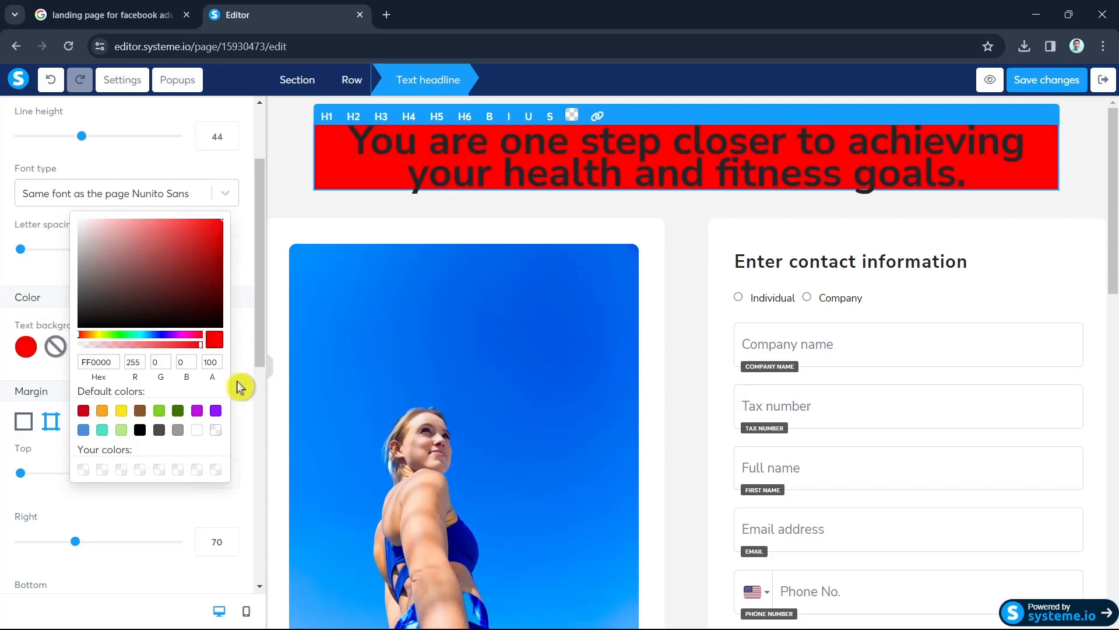
{"action": "left_click", "coordinate": [239, 386]}
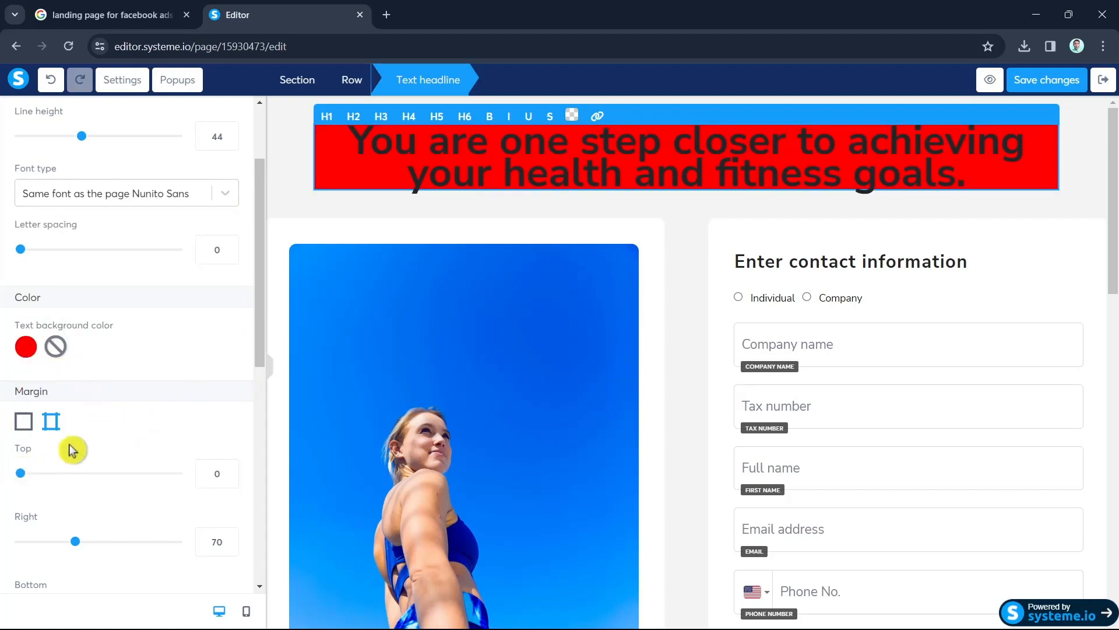
Step: Apply a margin of 70 to all sides of the headline, and switch its margin and padding to separate per-side values
{"action": "left_click", "coordinate": [23, 422]}
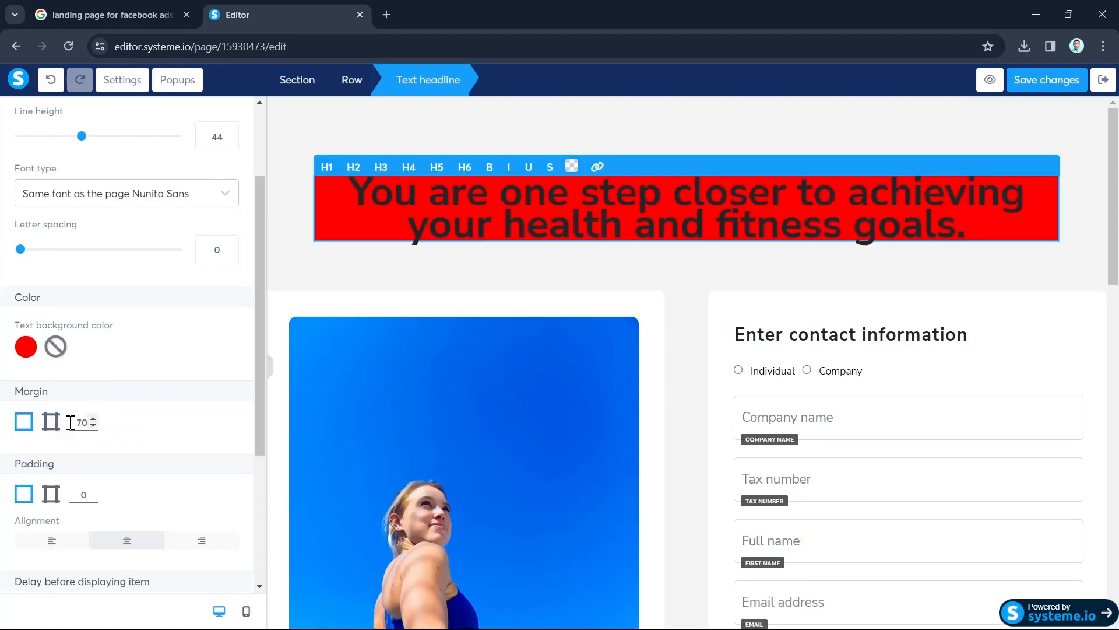
{"action": "left_click", "coordinate": [58, 426]}
{"action": "scroll", "coordinate": [194, 428], "scroll_direction": "down", "scroll_amount": 8}
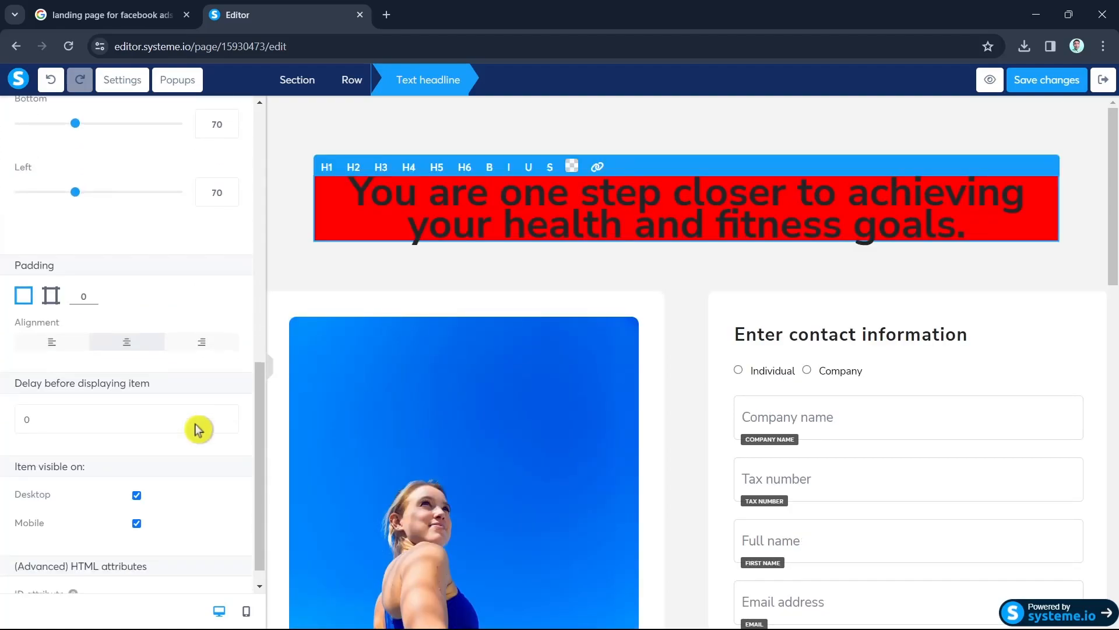
{"action": "left_click", "coordinate": [51, 296]}
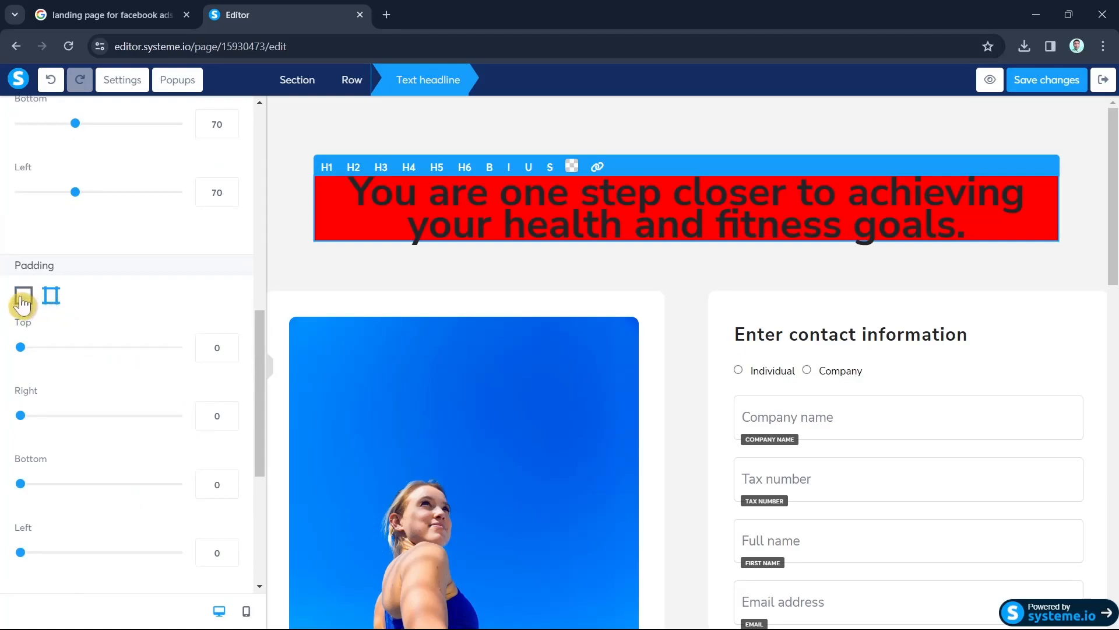
Step: Switch the headline's padding back to a single value for all sides and return to the list of page elements
{"action": "left_click", "coordinate": [26, 303]}
{"action": "scroll", "coordinate": [173, 445], "scroll_direction": "down", "scroll_amount": 1}
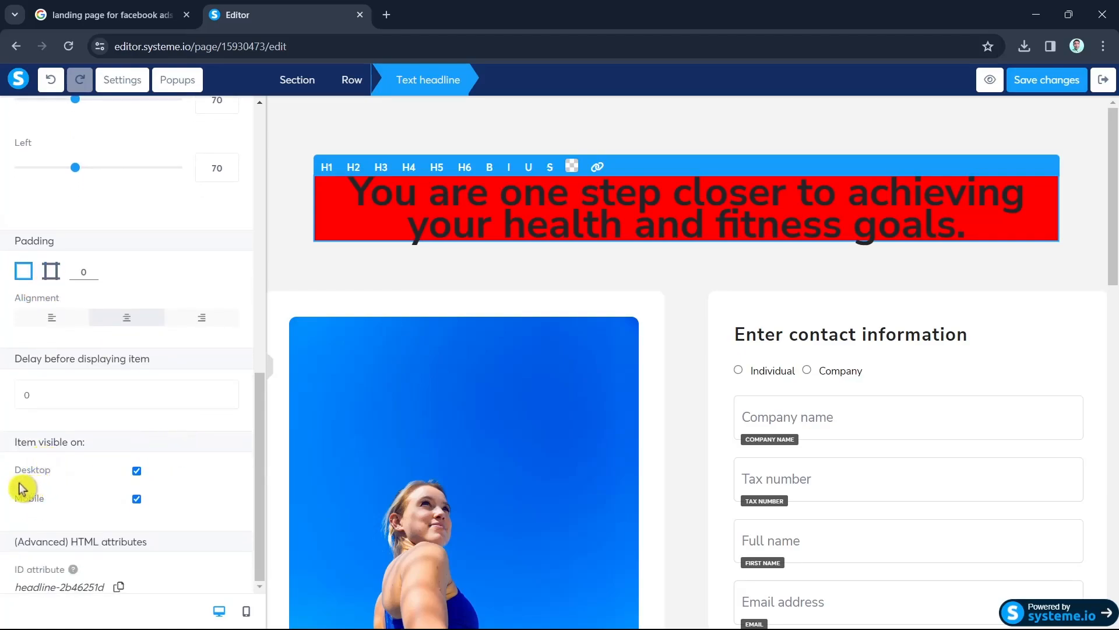
{"action": "scroll", "coordinate": [177, 479], "scroll_direction": "up", "scroll_amount": 1}
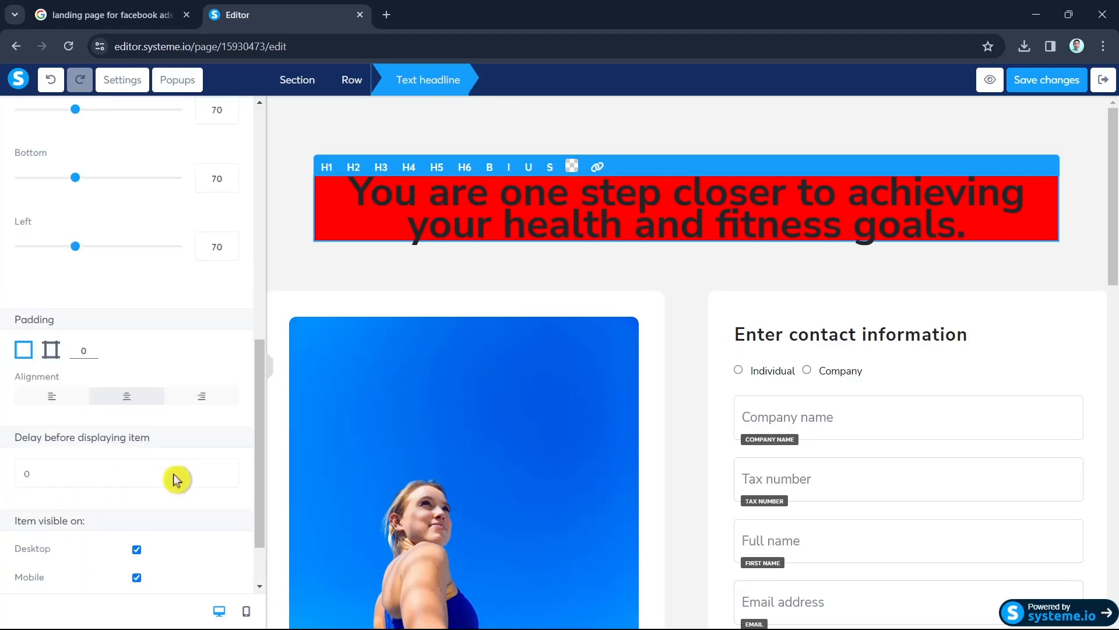
{"action": "scroll", "coordinate": [177, 479], "scroll_direction": "up", "scroll_amount": 10}
{"action": "left_click", "coordinate": [23, 117]}
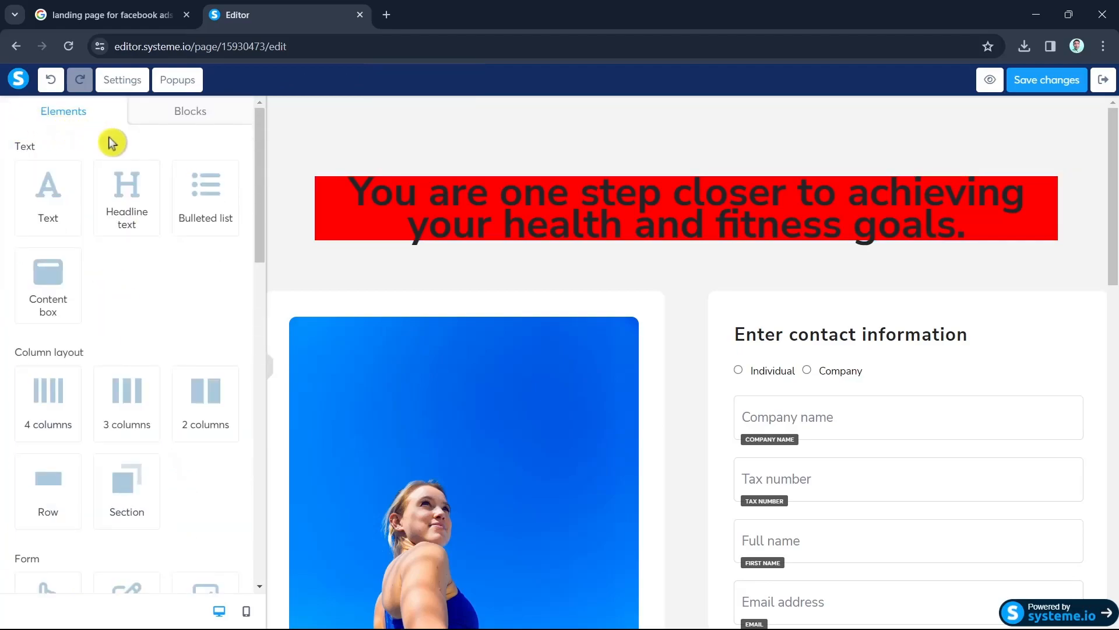
Step: Add a bulleted list, a content box and a four-column layout below the testimonials at the end of the page
{"action": "left_click", "coordinate": [212, 209]}
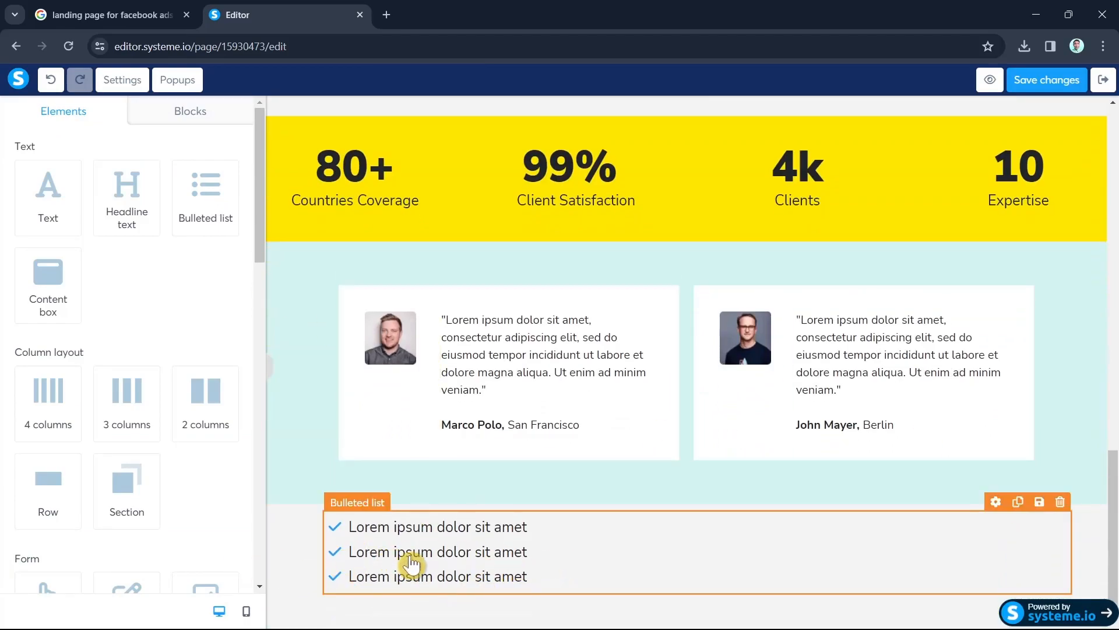
{"action": "left_click", "coordinate": [54, 297]}
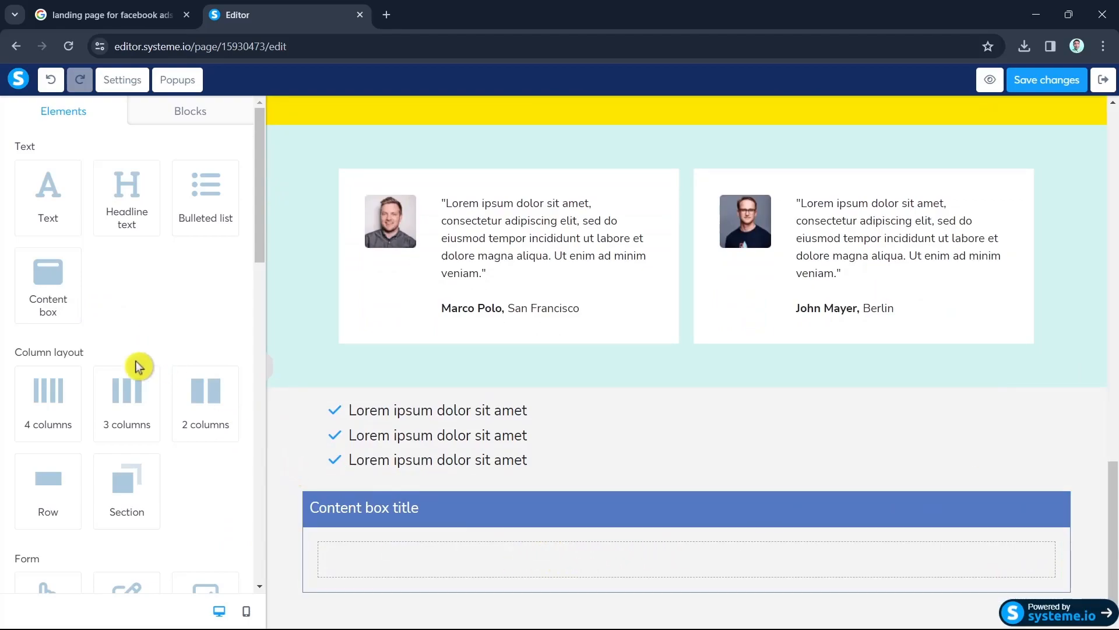
{"action": "scroll", "coordinate": [636, 452], "scroll_direction": "up", "scroll_amount": 15}
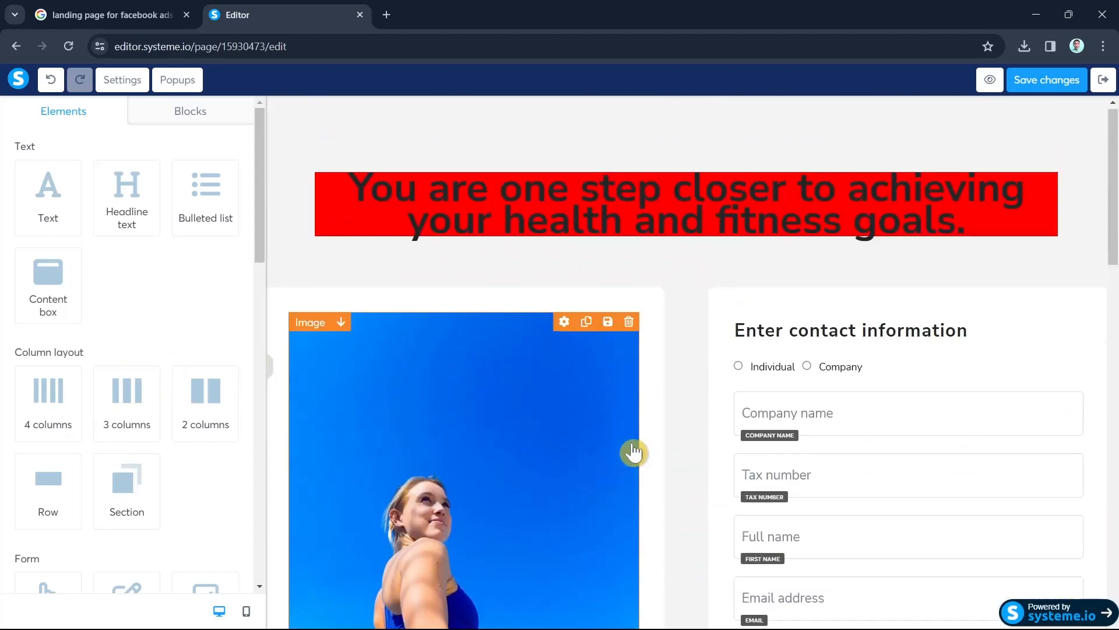
{"action": "scroll", "coordinate": [324, 456], "scroll_direction": "down", "scroll_amount": 15}
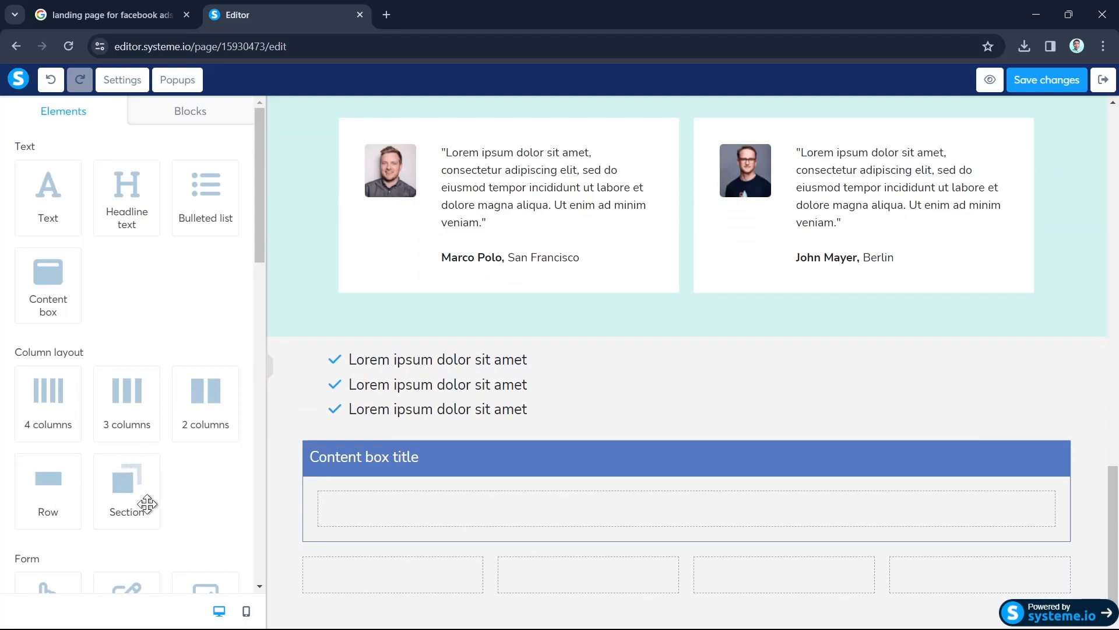
Step: Review the BUY NOW payment button's settings, including text, typography, rounded corners, shadow, hover effect and border
{"action": "scroll", "coordinate": [221, 449], "scroll_direction": "down", "scroll_amount": 4}
{"action": "scroll", "coordinate": [554, 471], "scroll_direction": "up", "scroll_amount": 8}
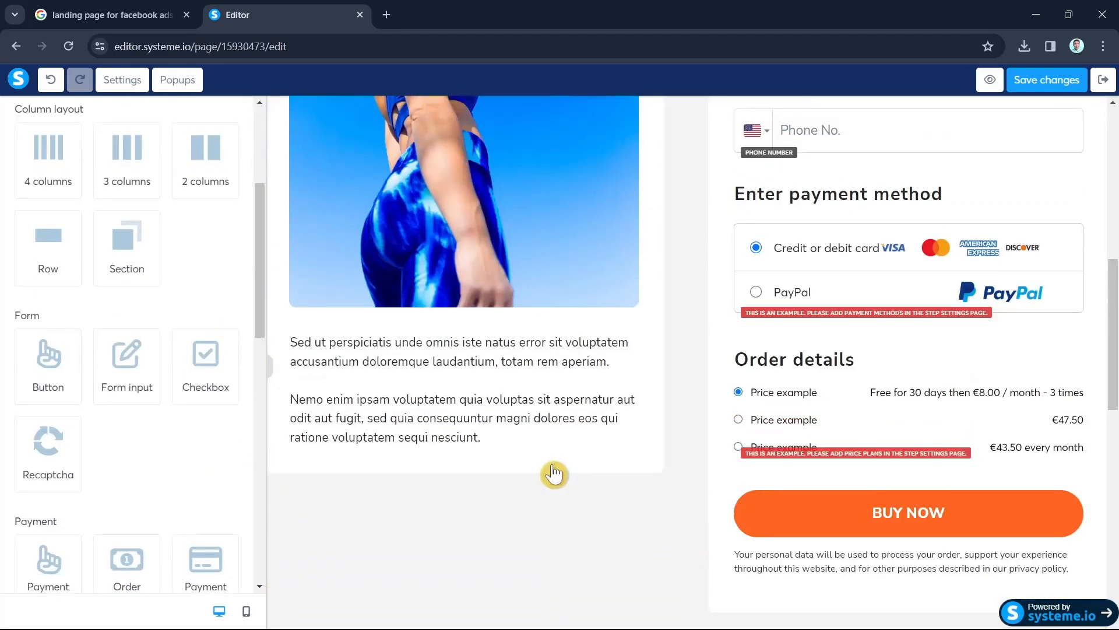
{"action": "scroll", "coordinate": [537, 457], "scroll_direction": "down", "scroll_amount": 3}
{"action": "scroll", "coordinate": [537, 457], "scroll_direction": "down", "scroll_amount": 2}
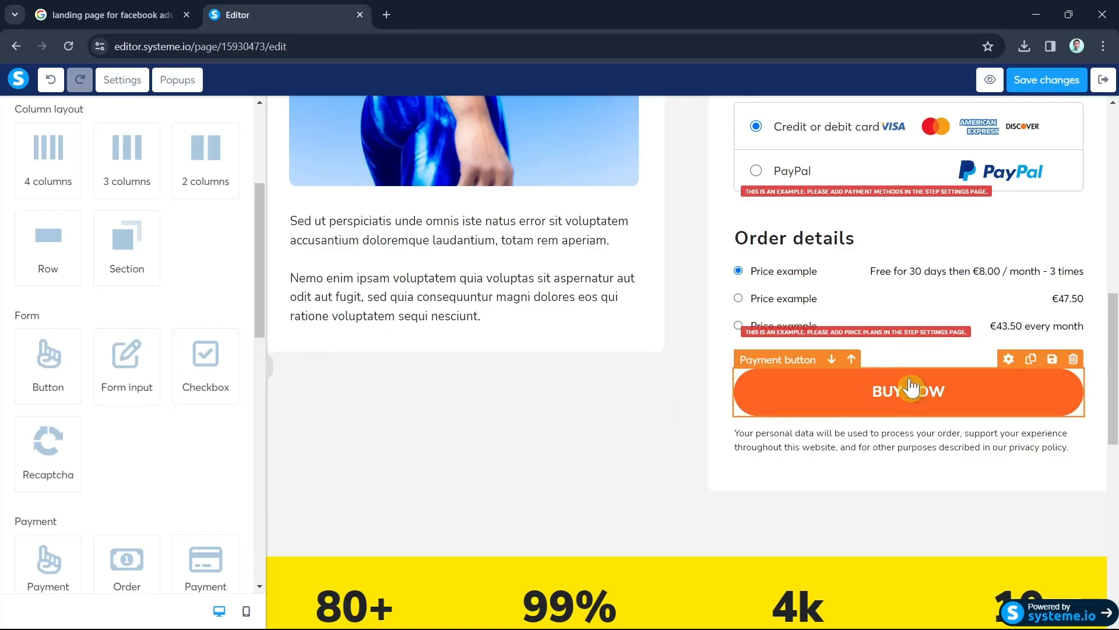
{"action": "left_click", "coordinate": [906, 397]}
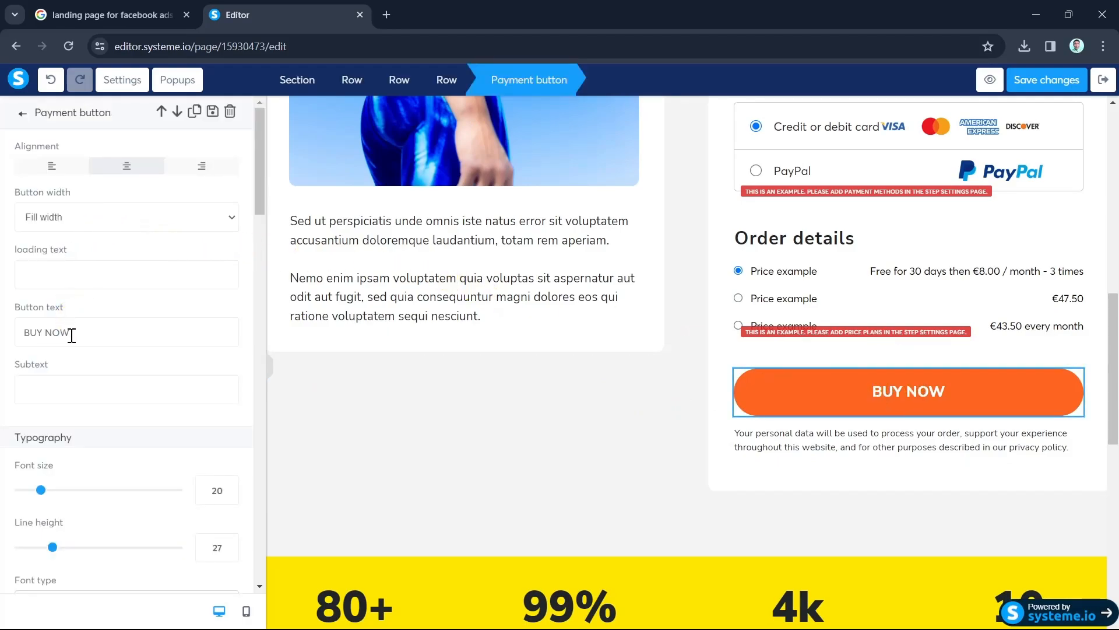
{"action": "scroll", "coordinate": [144, 380], "scroll_direction": "down", "scroll_amount": 6}
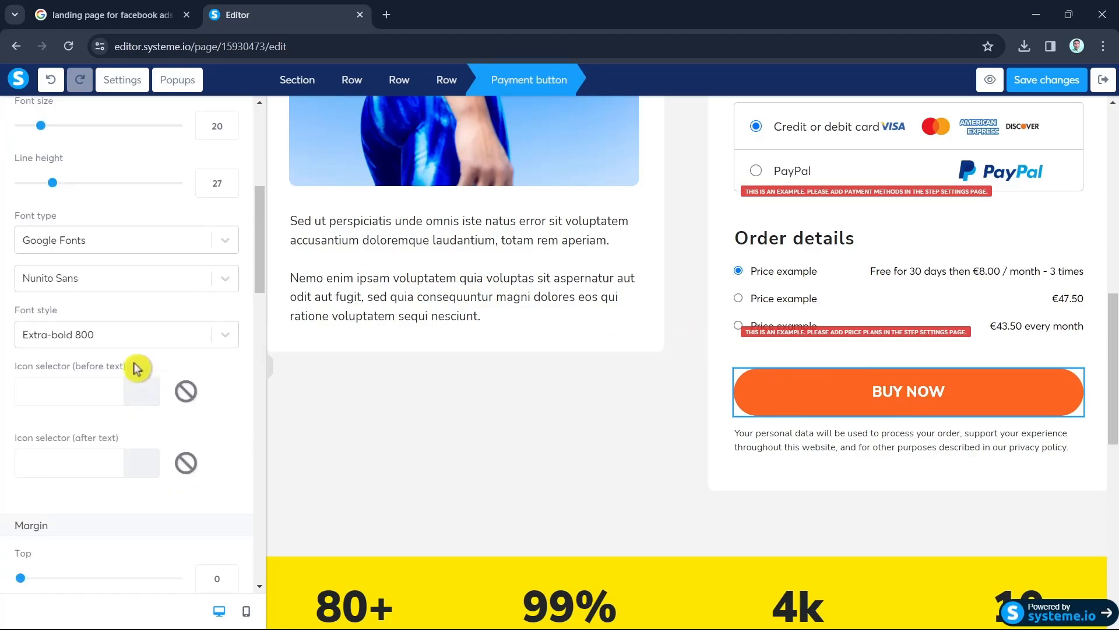
{"action": "scroll", "coordinate": [138, 369], "scroll_direction": "down", "scroll_amount": 15}
{"action": "scroll", "coordinate": [137, 366], "scroll_direction": "down", "scroll_amount": 4}
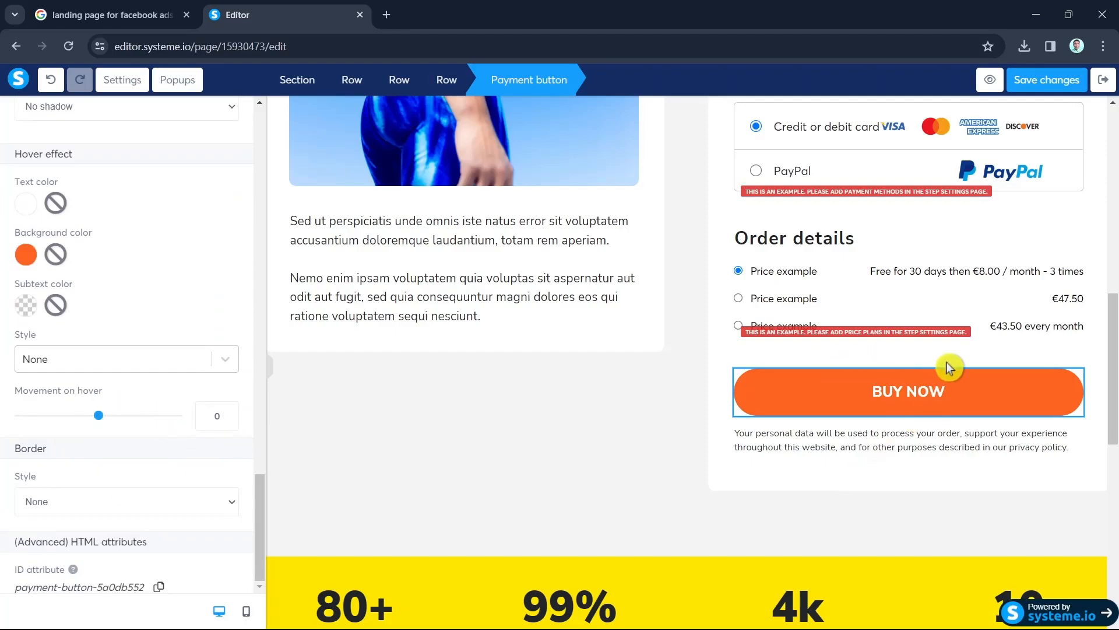
{"action": "scroll", "coordinate": [162, 424], "scroll_direction": "up", "scroll_amount": 6}
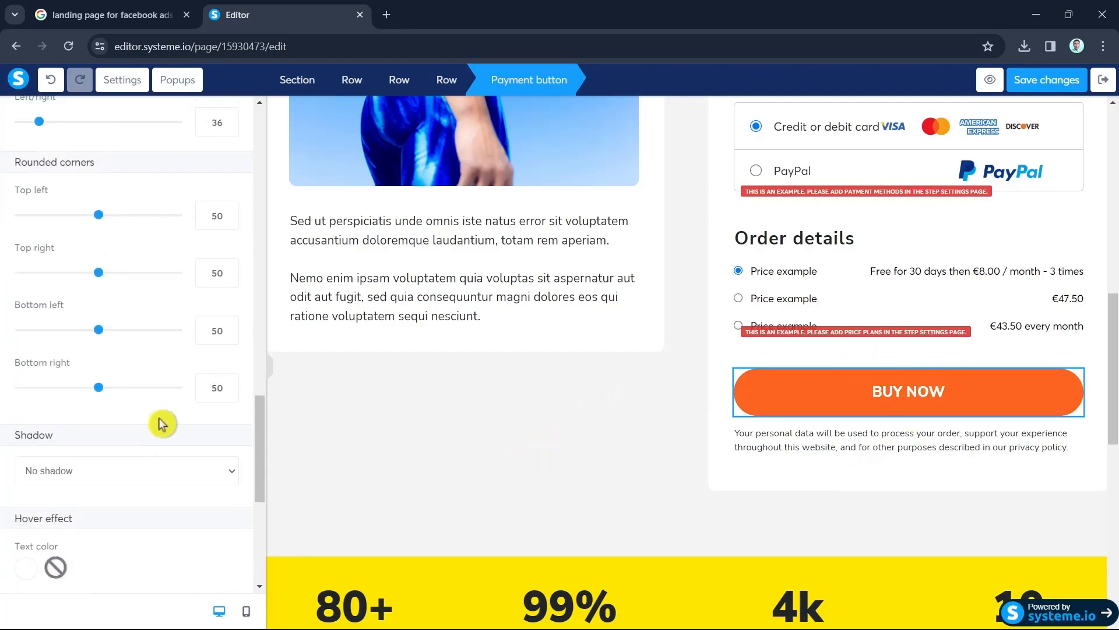
{"action": "scroll", "coordinate": [162, 423], "scroll_direction": "up", "scroll_amount": 10}
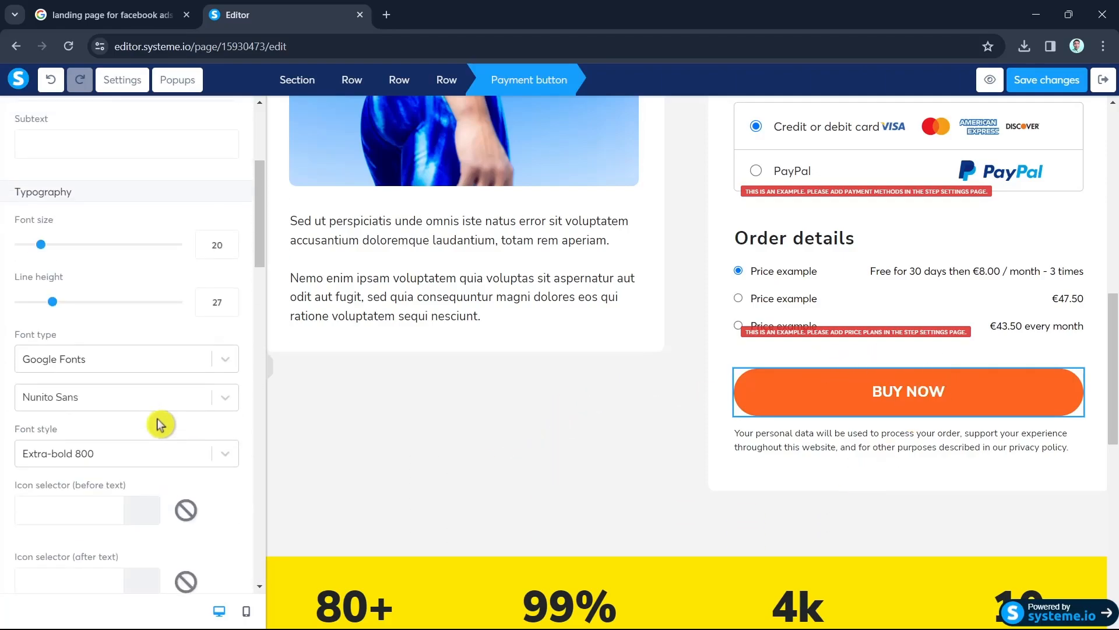
{"action": "scroll", "coordinate": [161, 423], "scroll_direction": "up", "scroll_amount": 4}
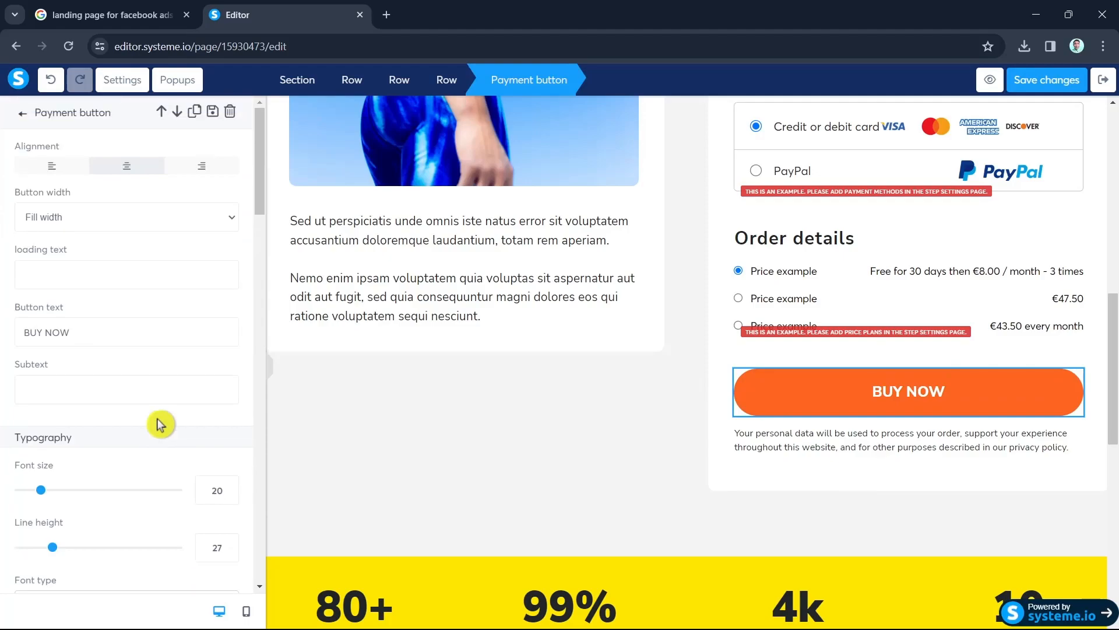
{"action": "left_click", "coordinate": [23, 114]}
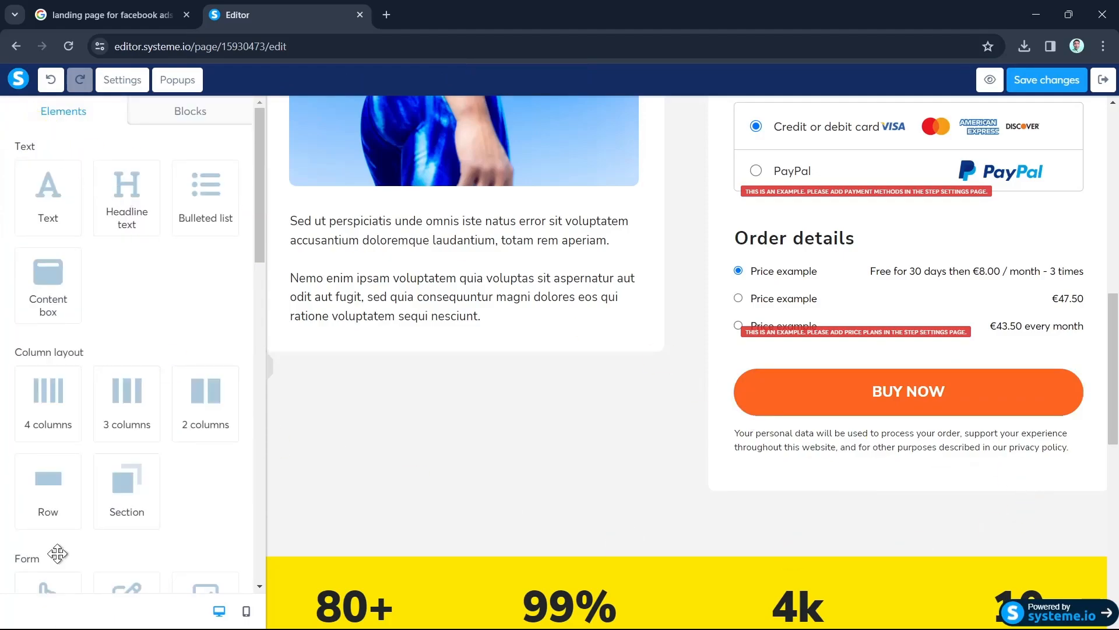
Step: Add a form input and a checkbox for agreeing to receive emails below the four-column layout
{"action": "scroll", "coordinate": [138, 453], "scroll_direction": "down", "scroll_amount": 6}
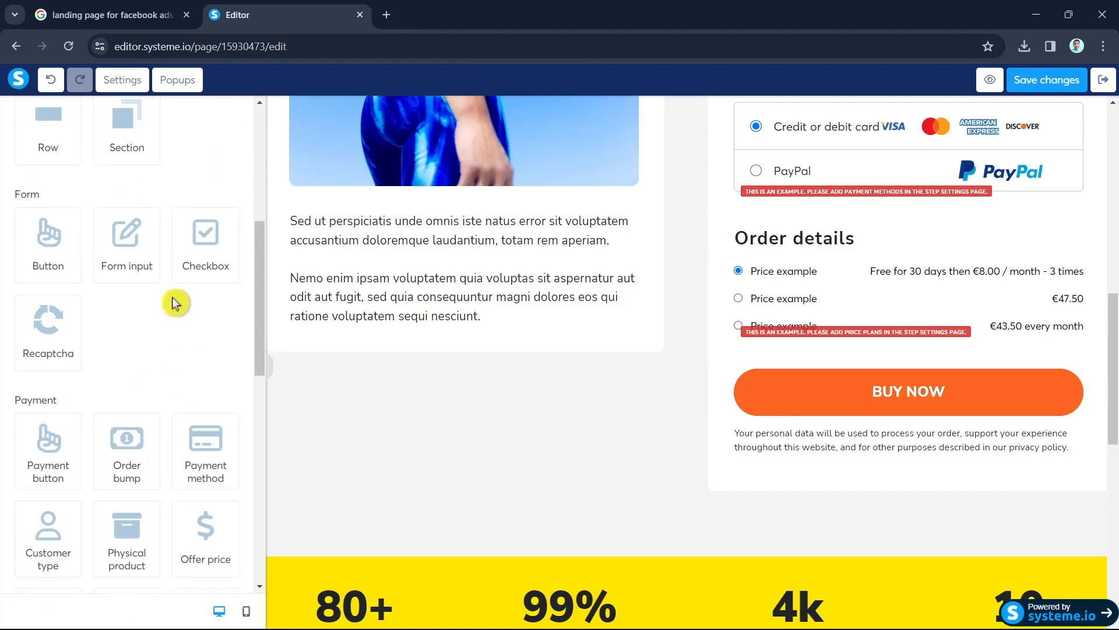
{"action": "left_click_drag", "start_coordinate": [120, 272], "coordinate": [699, 559]}
{"action": "left_click", "coordinate": [210, 239]}
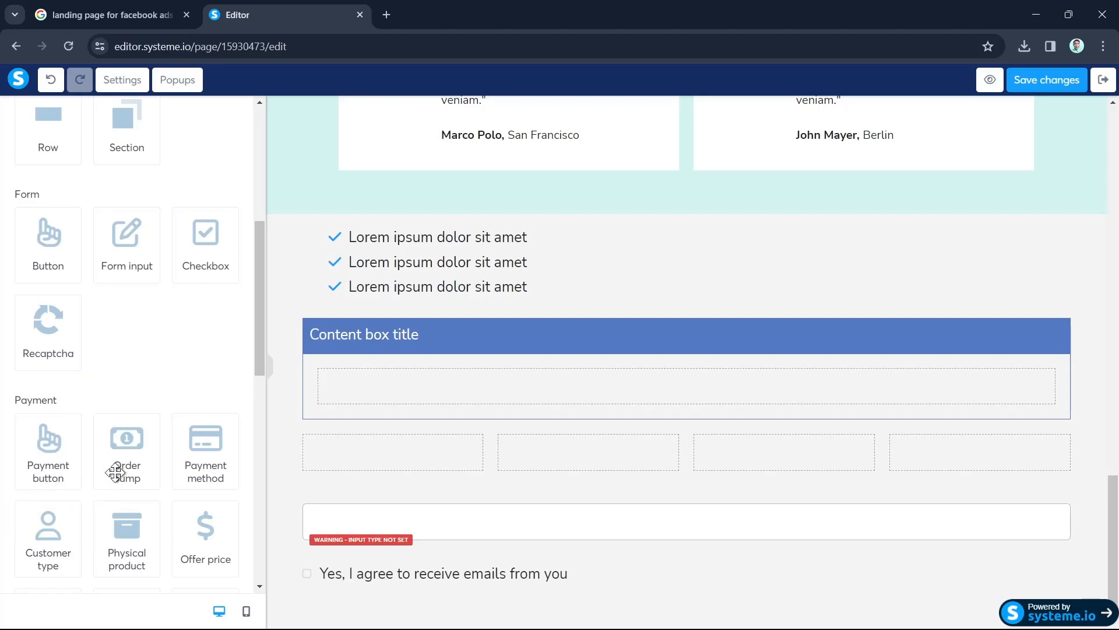
Step: Add payment method, physical product and offer price elements below the email agreement checkbox
{"action": "left_click", "coordinate": [191, 470]}
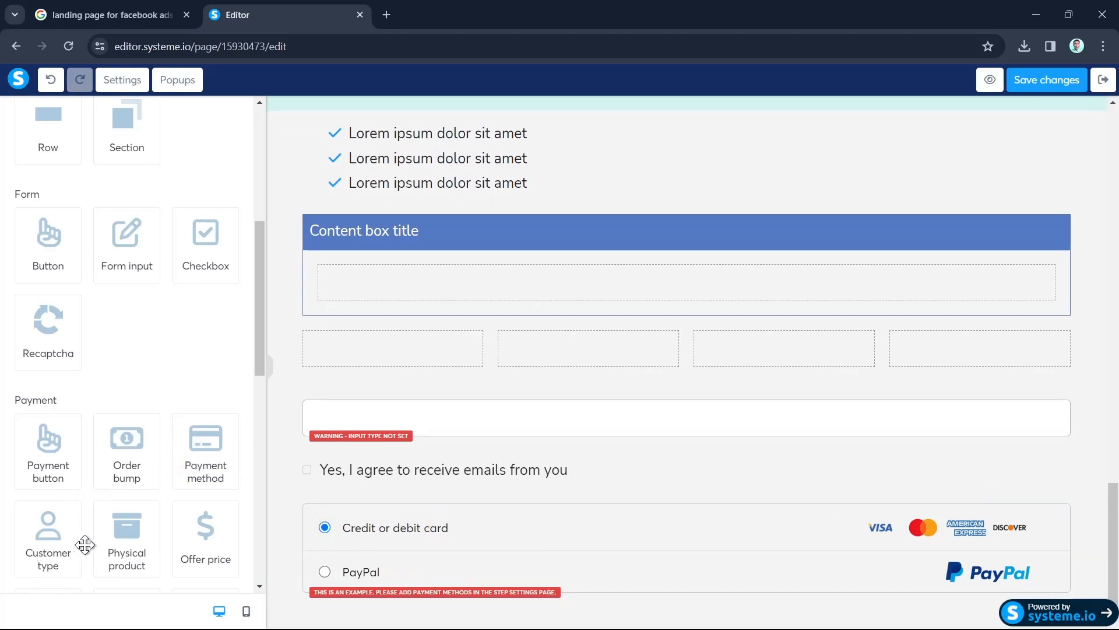
{"action": "left_click", "coordinate": [130, 545]}
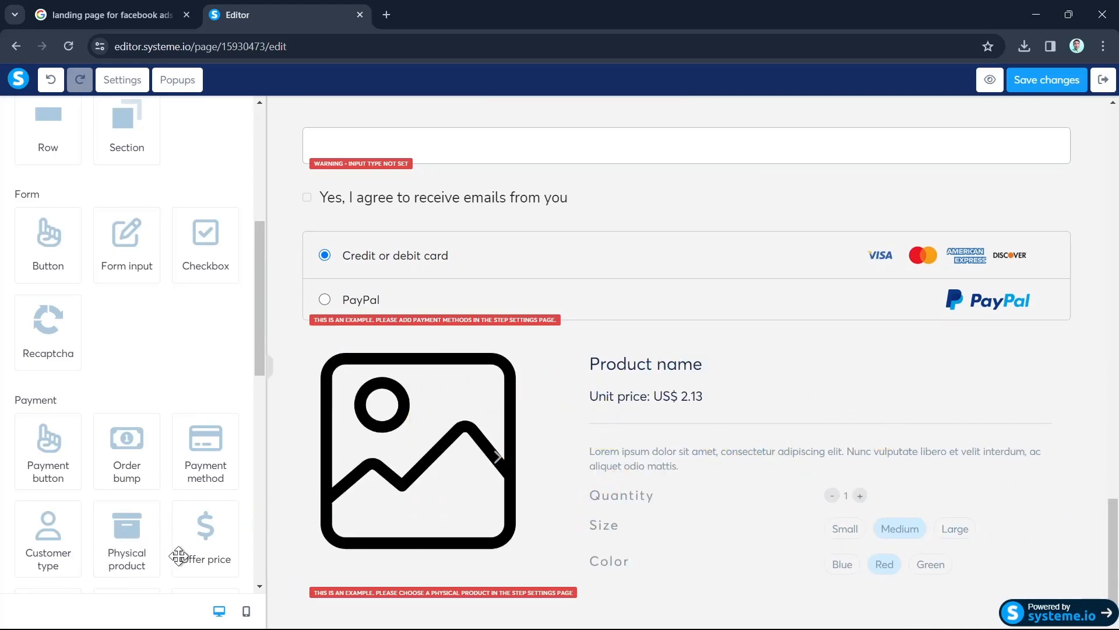
{"action": "left_click", "coordinate": [218, 550]}
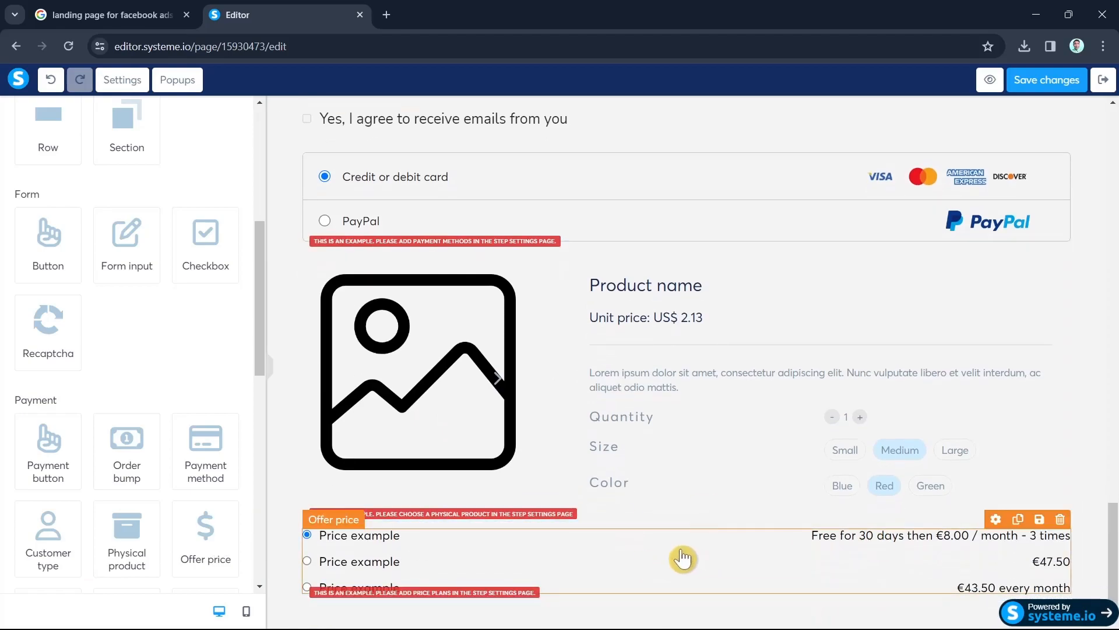
Step: Try to save the changes made to the order form page
{"action": "scroll", "coordinate": [759, 505], "scroll_direction": "up", "scroll_amount": 15}
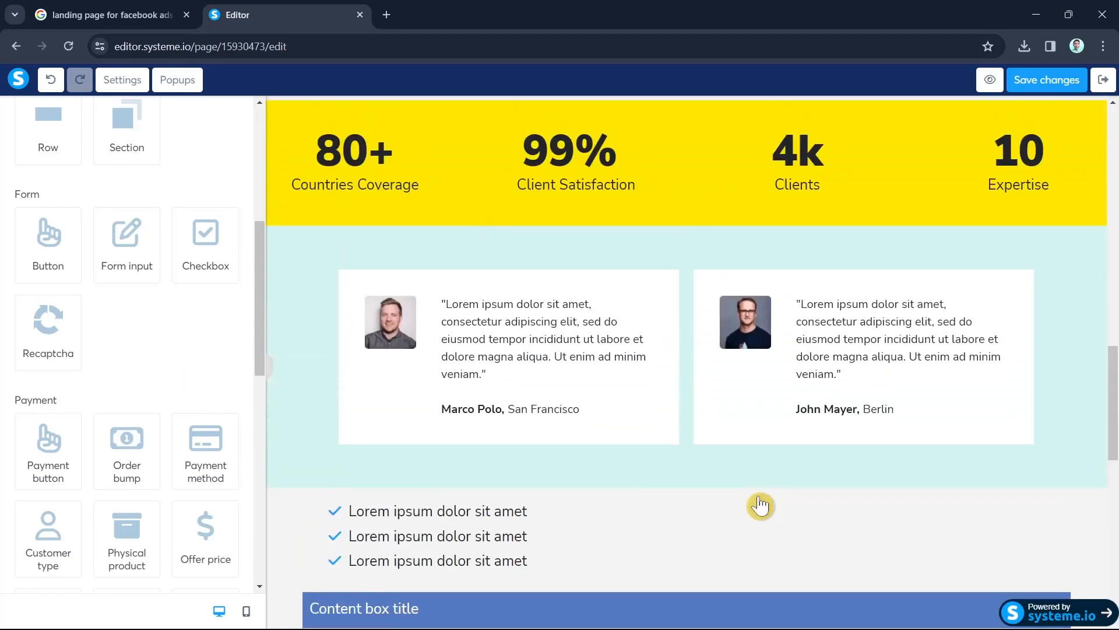
{"action": "scroll", "coordinate": [758, 500], "scroll_direction": "up", "scroll_amount": 5}
{"action": "scroll", "coordinate": [180, 445], "scroll_direction": "up", "scroll_amount": 5}
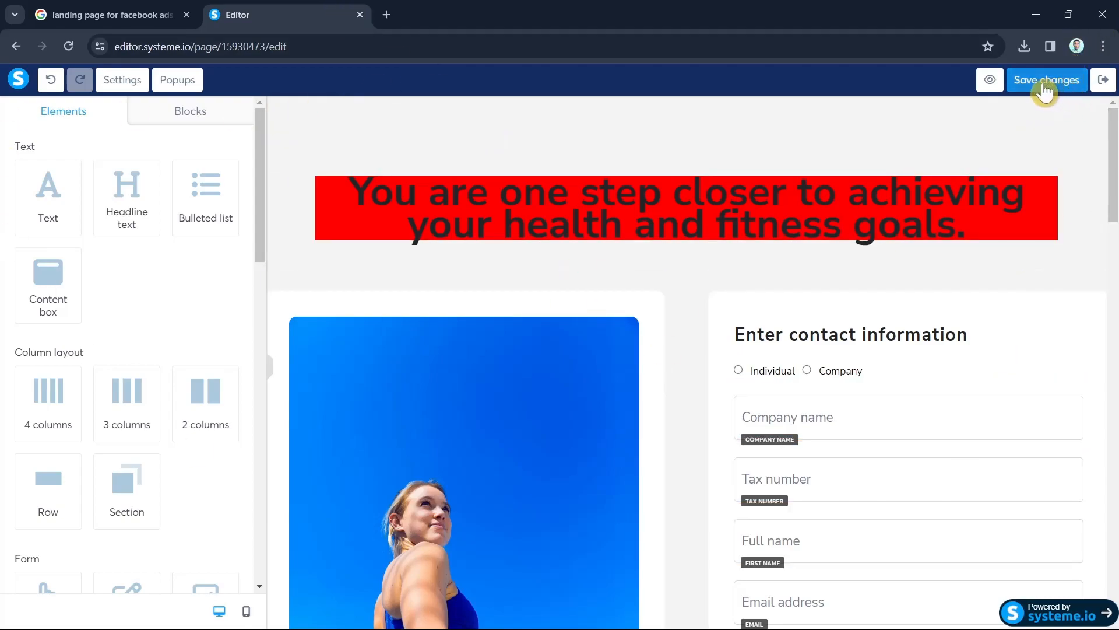
{"action": "left_click", "coordinate": [1046, 89]}
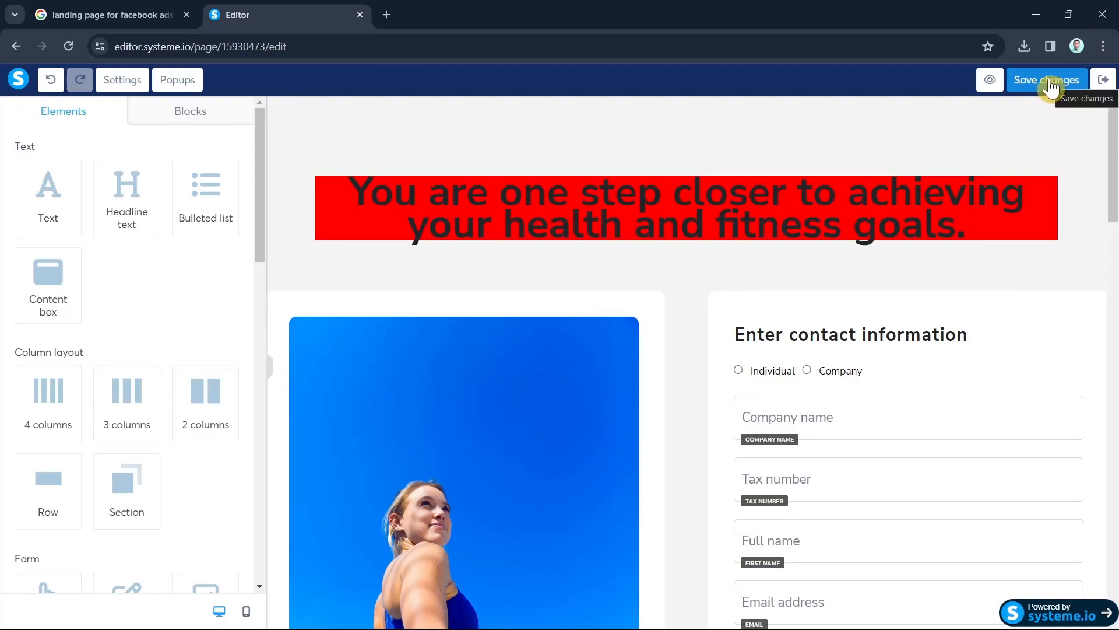
{"action": "left_click", "coordinate": [1050, 86]}
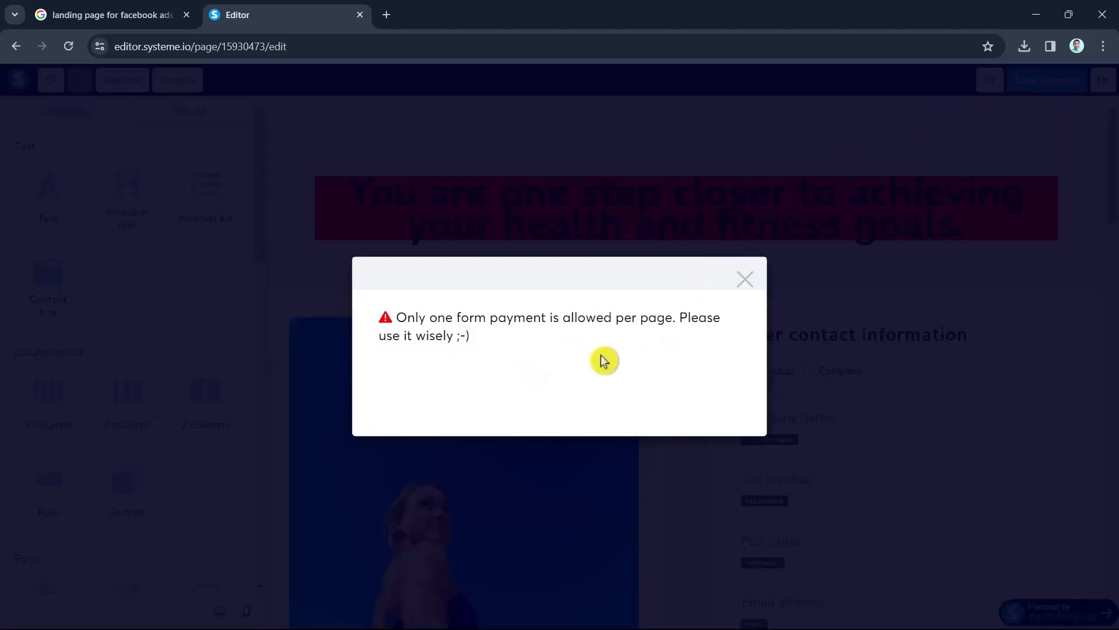
{"action": "left_click", "coordinate": [745, 279]}
Step: Delete the extra payment method below the email agreement checkbox, and save the page before returning to the funnel's steps
{"action": "scroll", "coordinate": [979, 522], "scroll_direction": "down", "scroll_amount": 15}
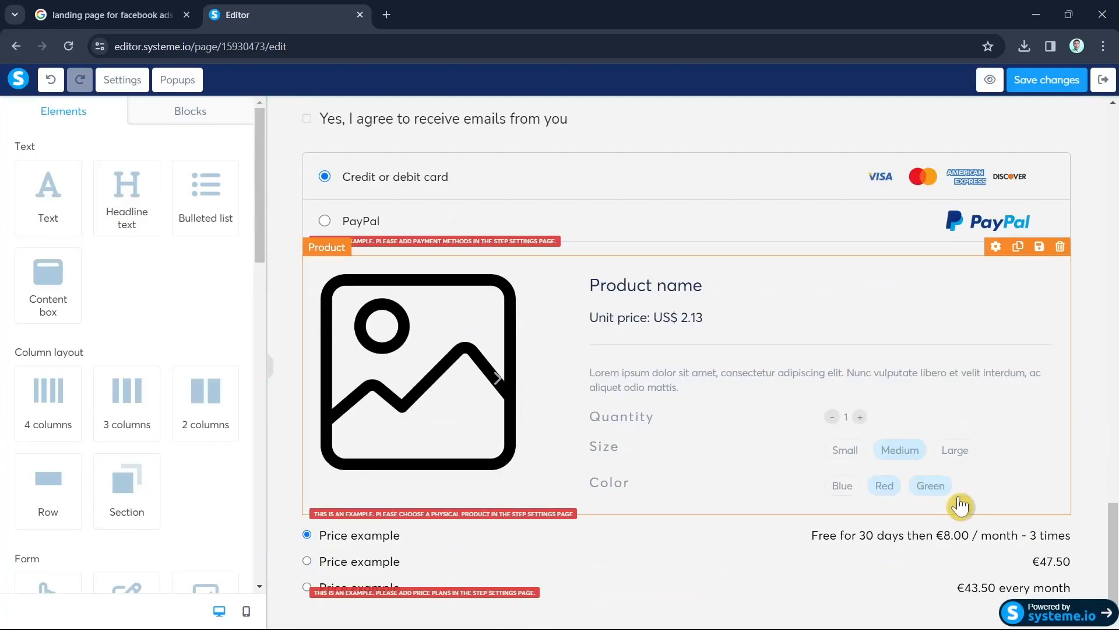
{"action": "left_click", "coordinate": [1067, 135]}
{"action": "left_click", "coordinate": [638, 146]}
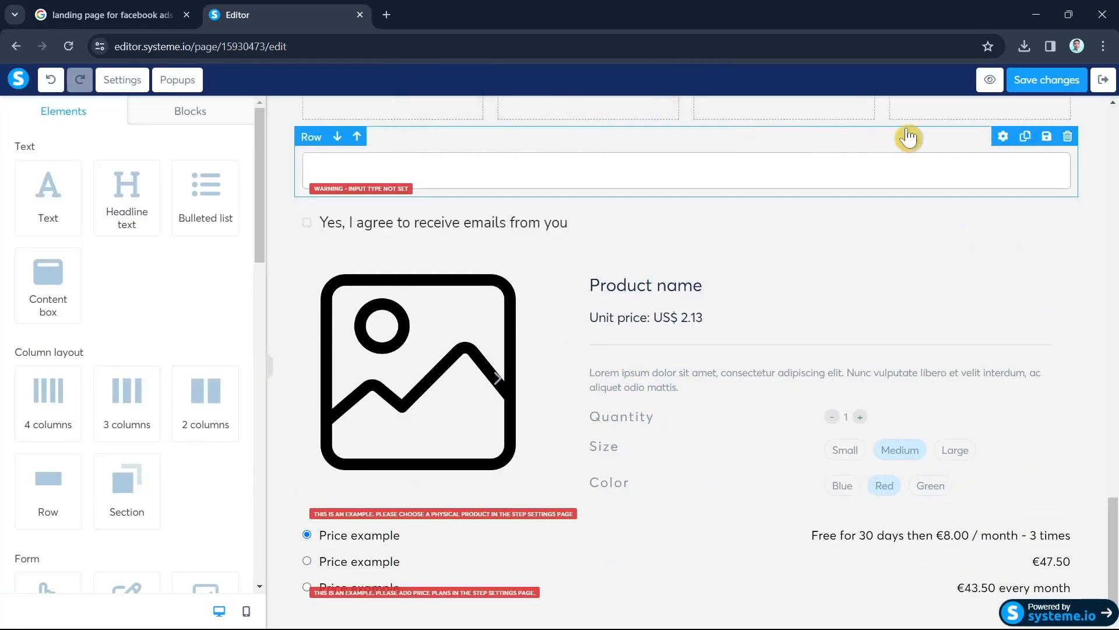
{"action": "left_click", "coordinate": [1039, 82]}
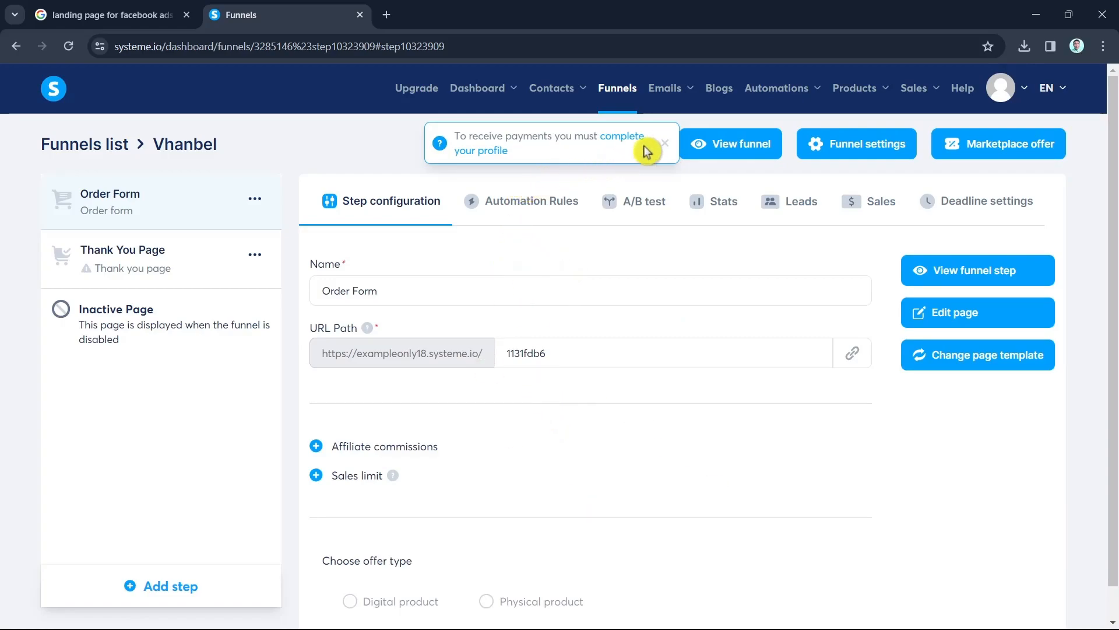
Step: Dismiss the profile notice and view the triggers available for a new automation rule on the Order Form step
{"action": "left_click", "coordinate": [665, 149]}
{"action": "left_click", "coordinate": [529, 210]}
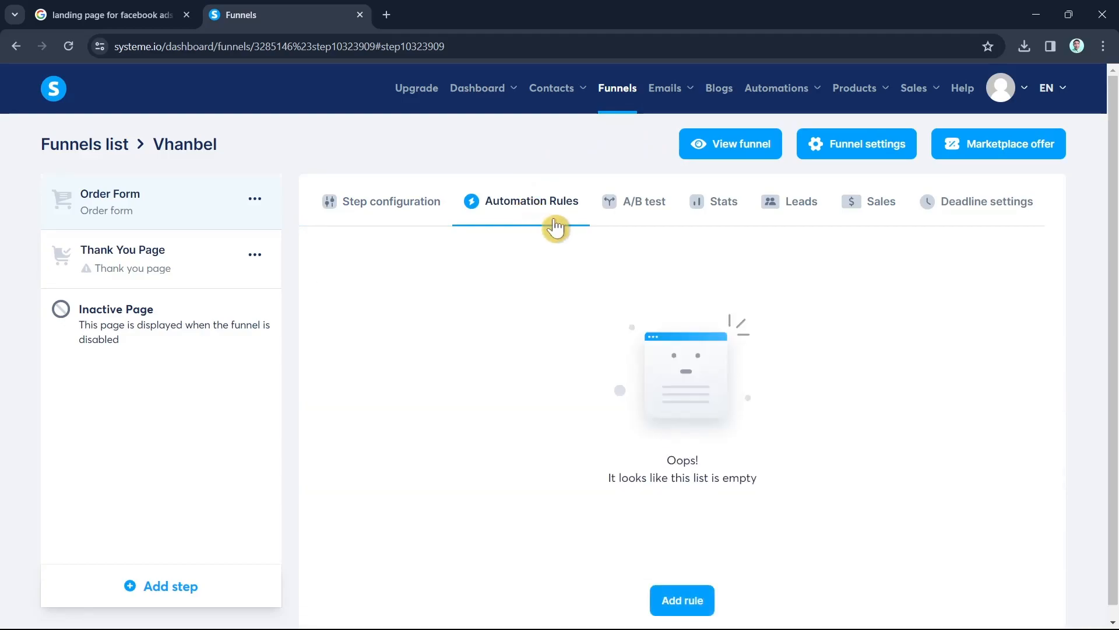
{"action": "scroll", "coordinate": [583, 280], "scroll_direction": "down", "scroll_amount": 1}
{"action": "left_click", "coordinate": [673, 601]}
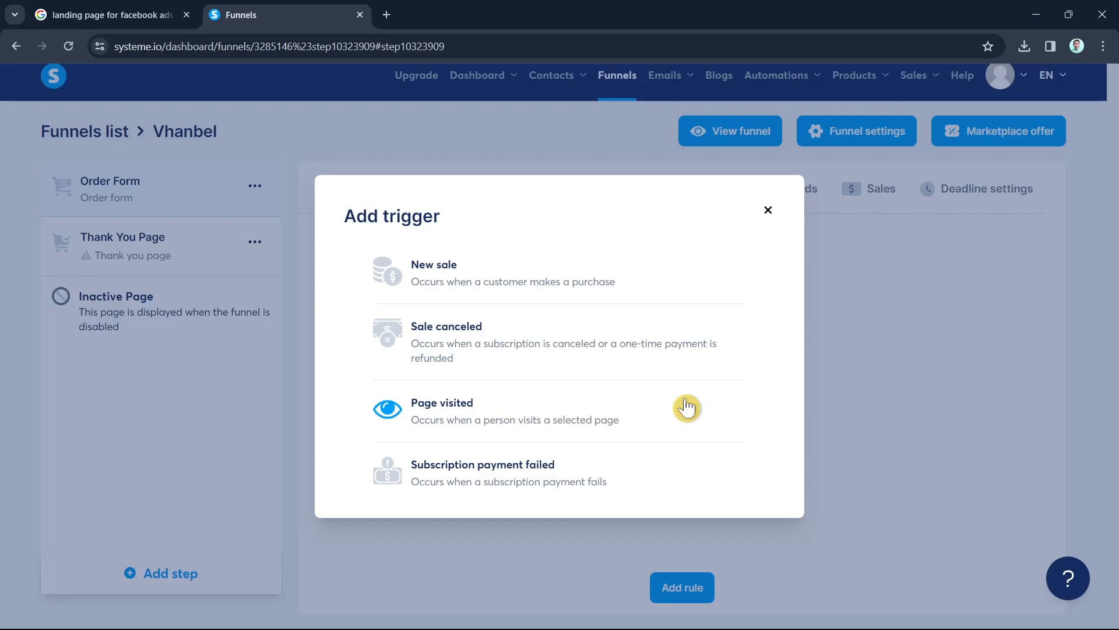
{"action": "left_click", "coordinate": [768, 211]}
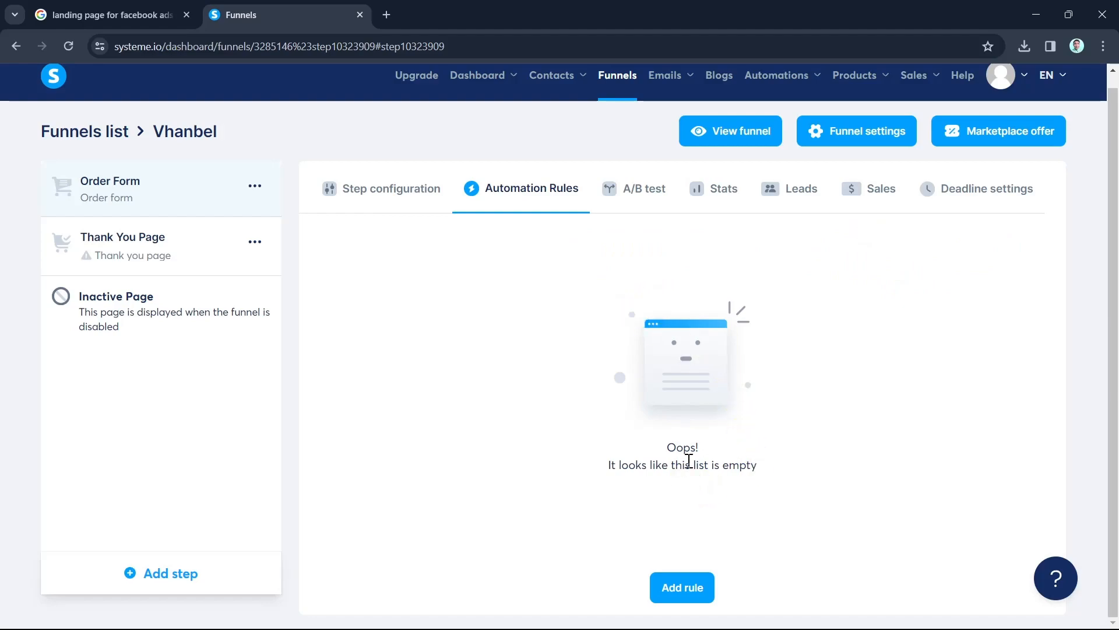
Step: Open the live funnel and examine the published order form page from its headline down to the added elements
{"action": "left_click", "coordinate": [723, 148]}
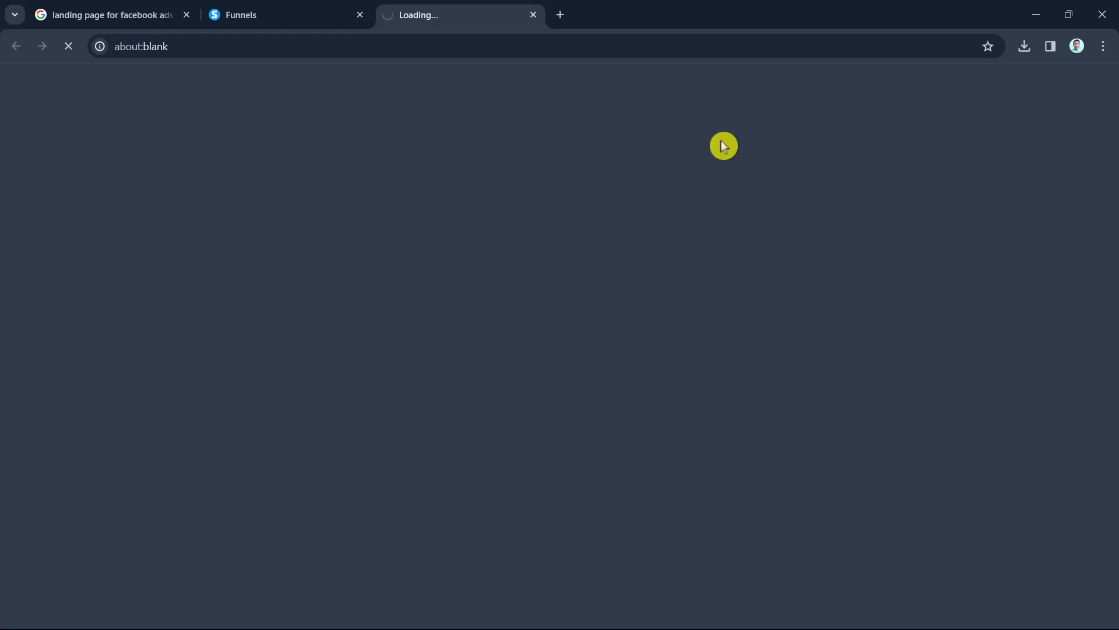
{"action": "scroll", "coordinate": [804, 290], "scroll_direction": "down", "scroll_amount": 10}
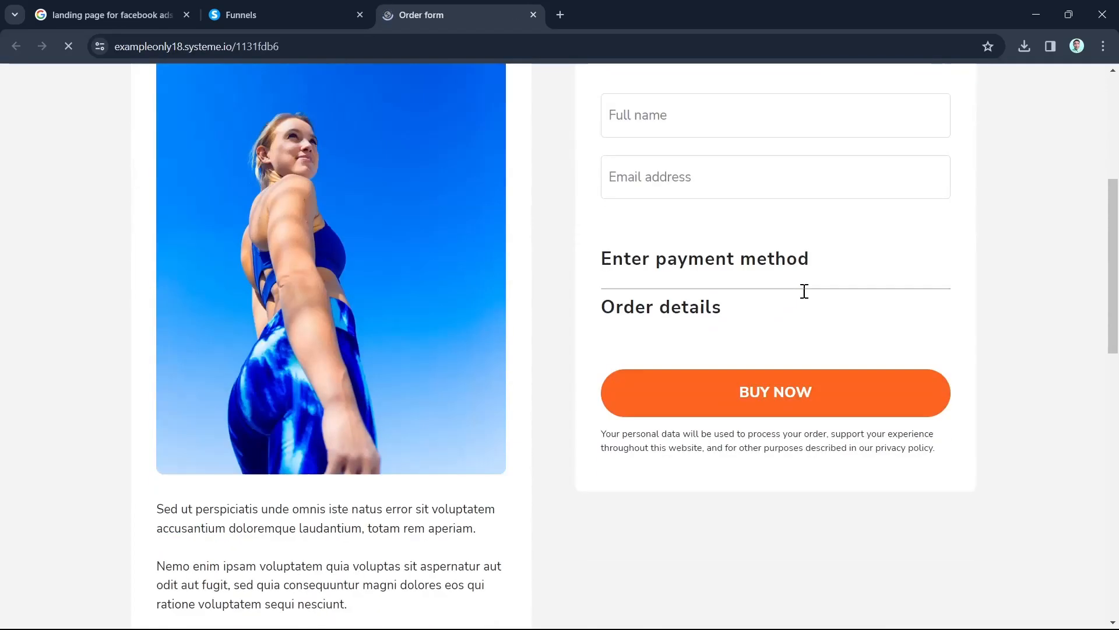
{"action": "scroll", "coordinate": [805, 291], "scroll_direction": "down", "scroll_amount": 9}
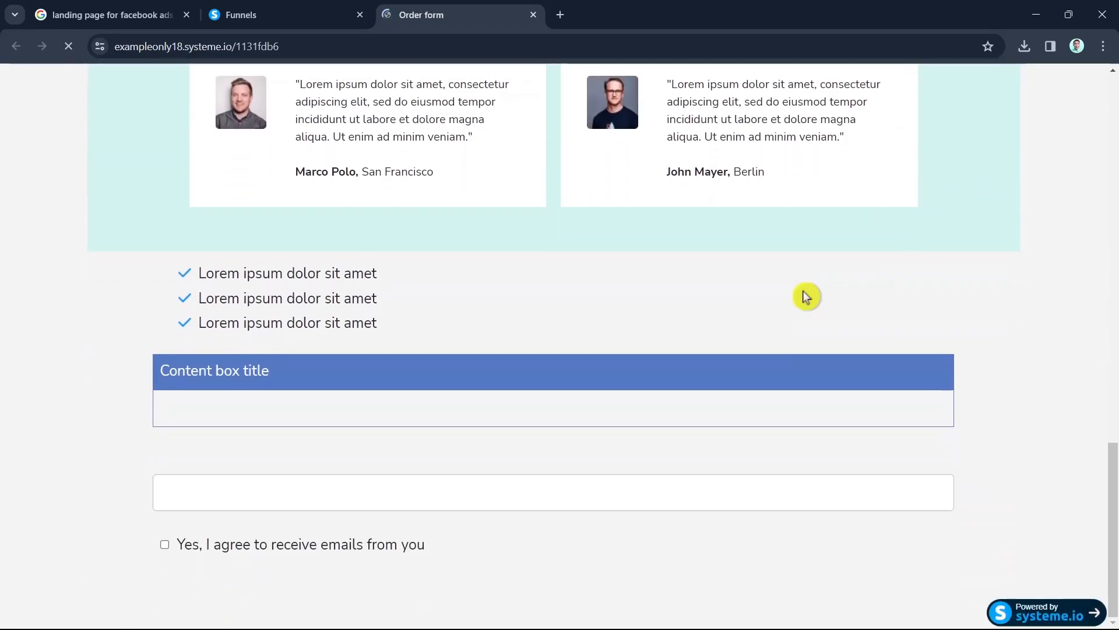
{"action": "scroll", "coordinate": [801, 293], "scroll_direction": "up", "scroll_amount": 10}
{"action": "scroll", "coordinate": [803, 300], "scroll_direction": "up", "scroll_amount": 8}
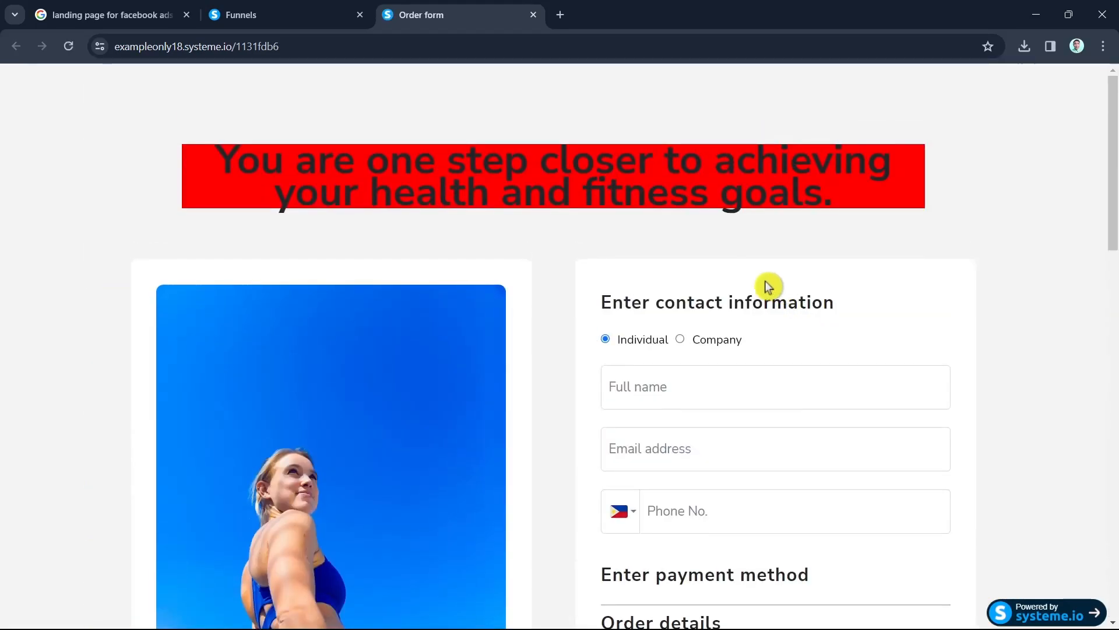
Step: Close the live order form page, then view the Order Form's step configuration and the funnel's general settings without changing them
{"action": "left_click", "coordinate": [533, 15]}
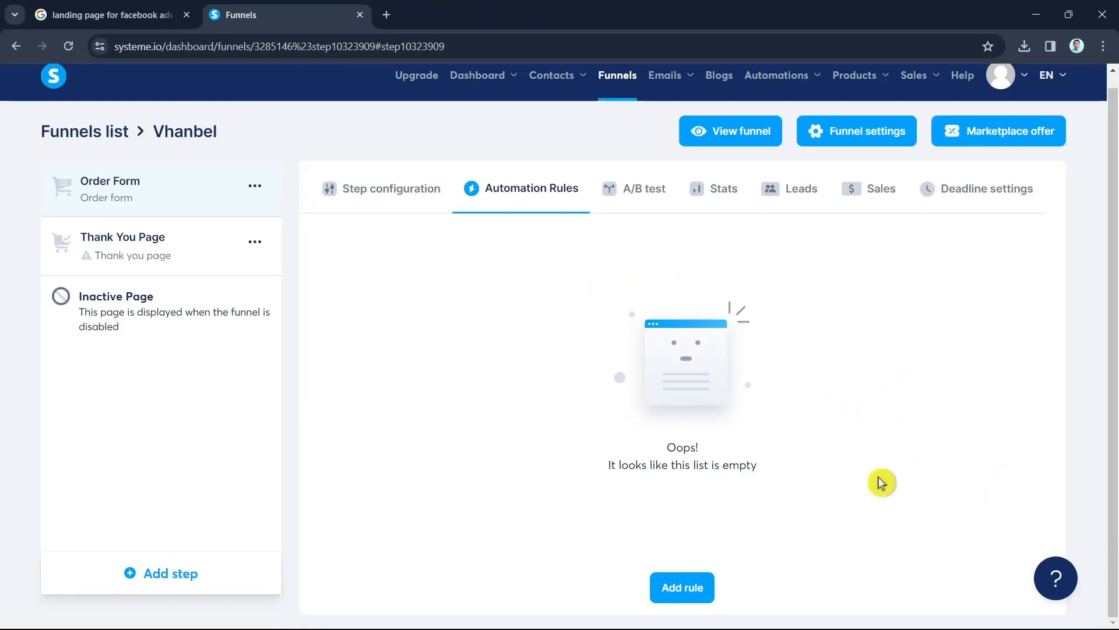
{"action": "left_click", "coordinate": [385, 197]}
{"action": "scroll", "coordinate": [895, 497], "scroll_direction": "down", "scroll_amount": 1}
{"action": "scroll", "coordinate": [833, 480], "scroll_direction": "up", "scroll_amount": 1}
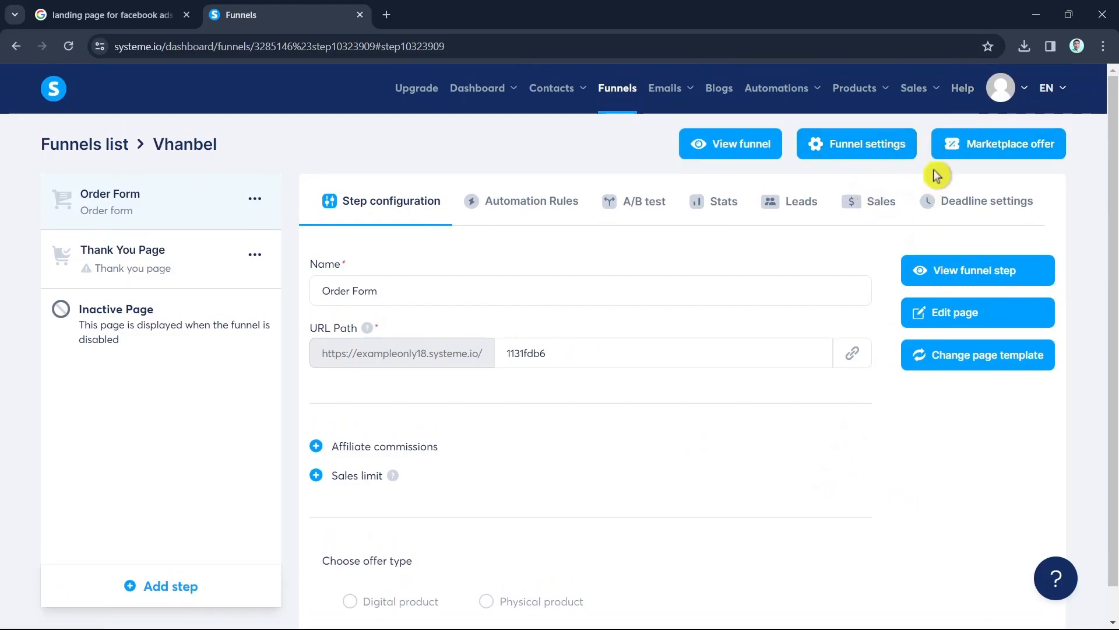
{"action": "left_click", "coordinate": [867, 146]}
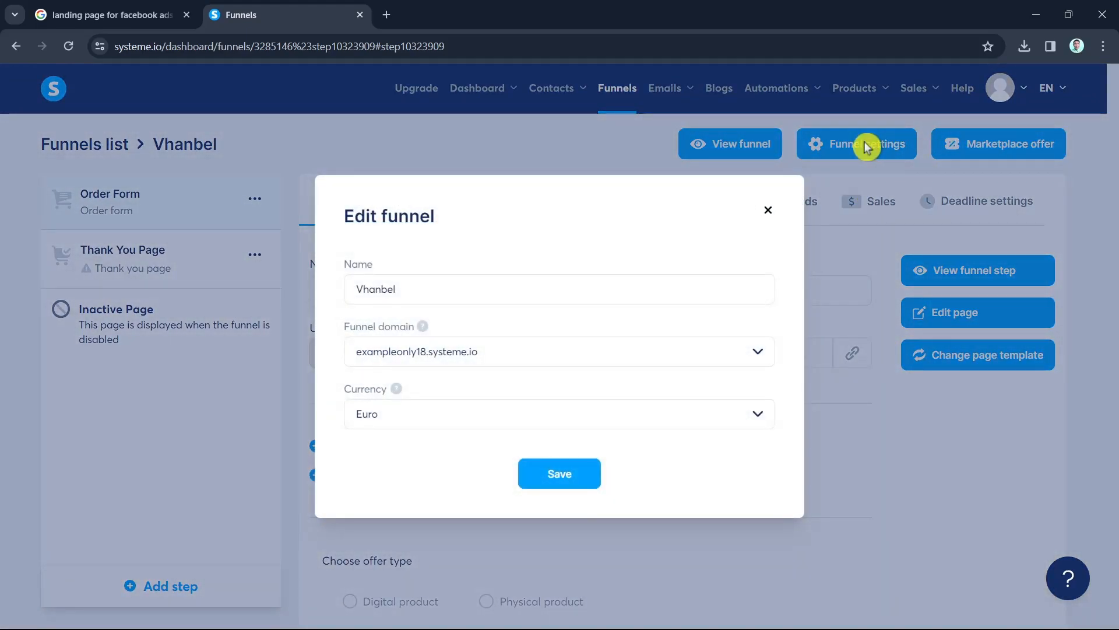
{"action": "left_click", "coordinate": [868, 145]}
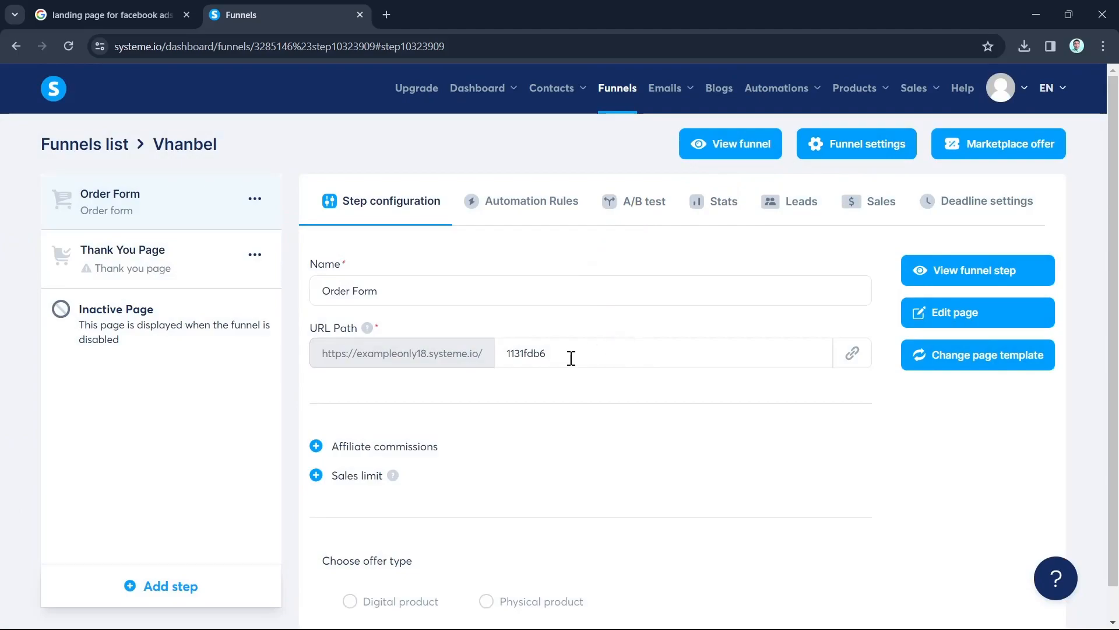
Step: Copy the Order Form step's URL and load it in a new browser tab to look over the published page
{"action": "left_click", "coordinate": [853, 355]}
{"action": "left_click", "coordinate": [386, 14]}
{"action": "key", "text": "ctrl+v"}
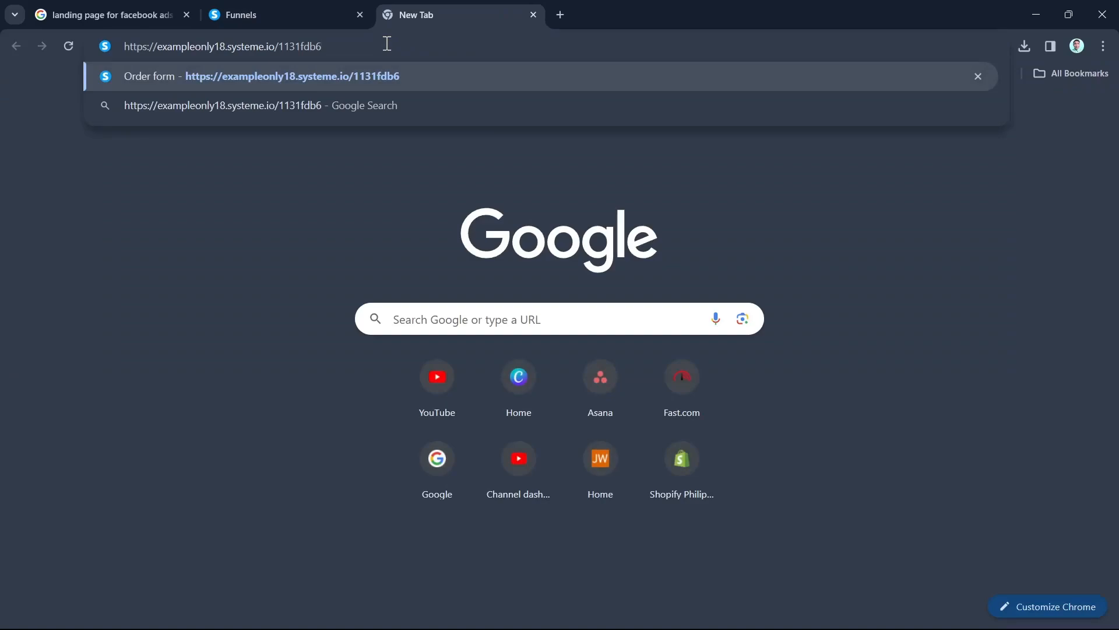
{"action": "key", "text": "Return"}
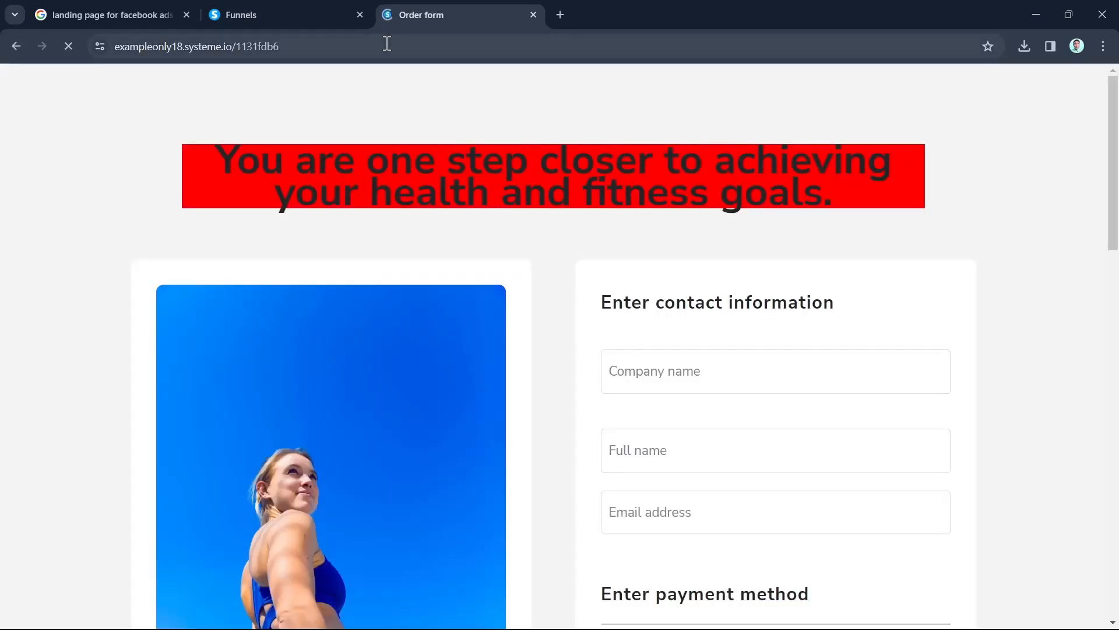
{"action": "scroll", "coordinate": [707, 464], "scroll_direction": "down", "scroll_amount": 5}
{"action": "scroll", "coordinate": [725, 470], "scroll_direction": "down", "scroll_amount": 12}
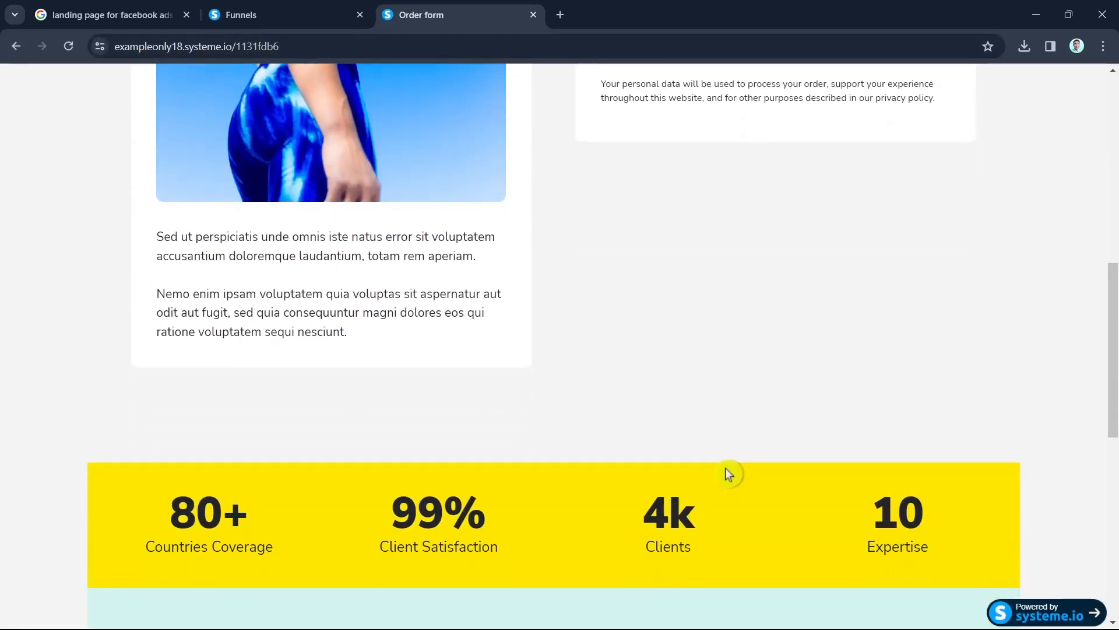
{"action": "scroll", "coordinate": [727, 472], "scroll_direction": "up", "scroll_amount": 6}
{"action": "scroll", "coordinate": [728, 474], "scroll_direction": "up", "scroll_amount": 10}
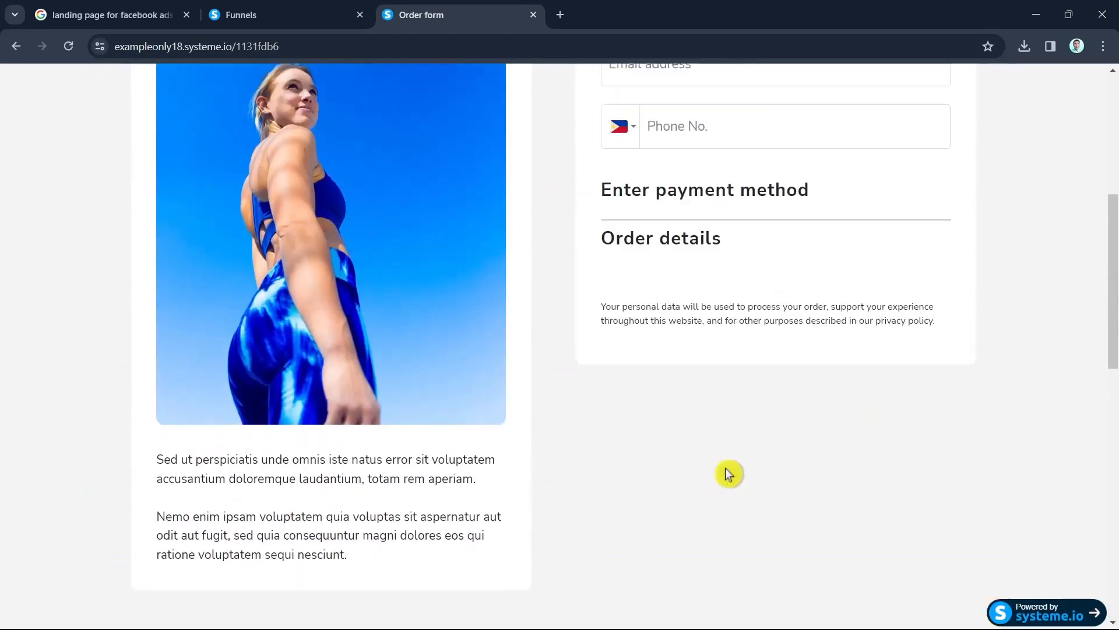
{"action": "scroll", "coordinate": [729, 473], "scroll_direction": "down", "scroll_amount": 8}
{"action": "scroll", "coordinate": [729, 473], "scroll_direction": "up", "scroll_amount": 7}
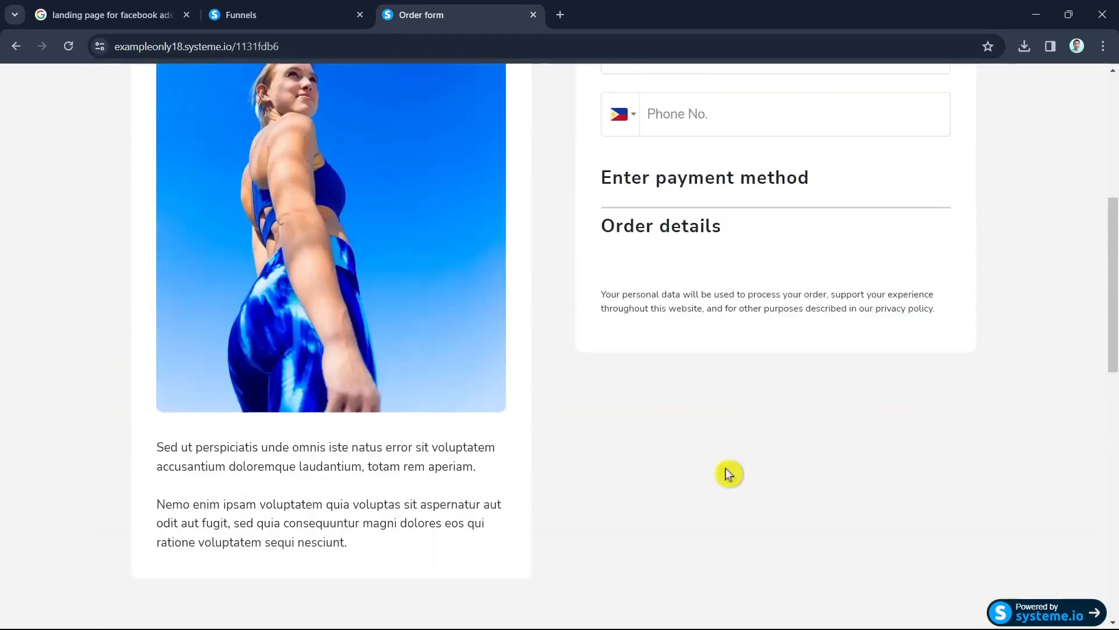